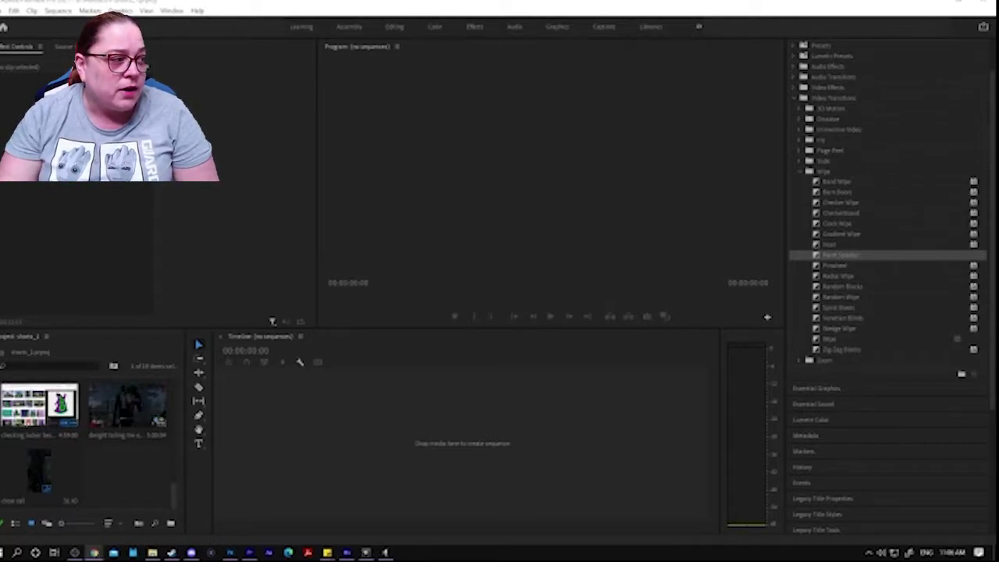
- Create a new sequence from the custom shorts preset and name it "bossy teammates"
click(12, 11)
mouse_move(11, 23)
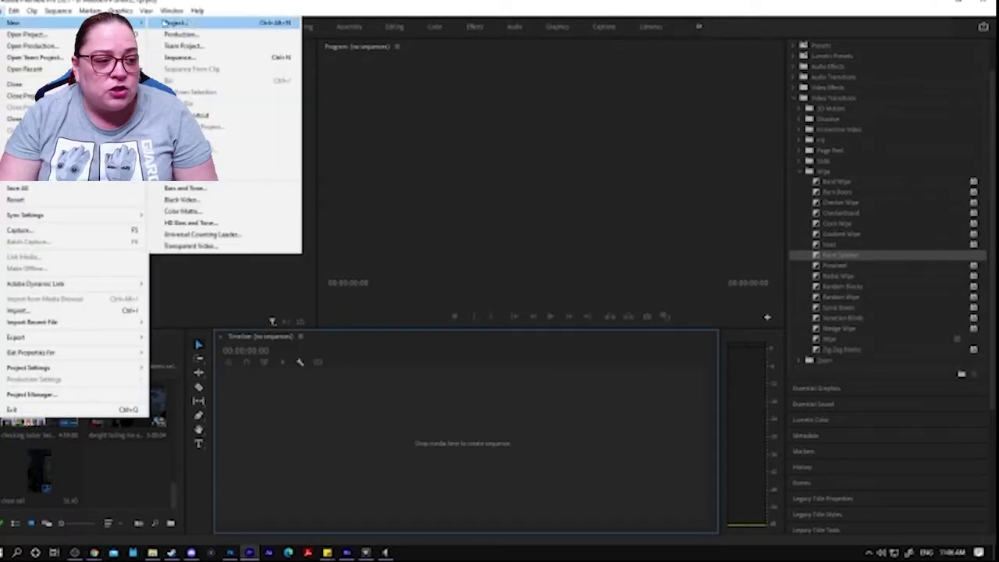
click(234, 57)
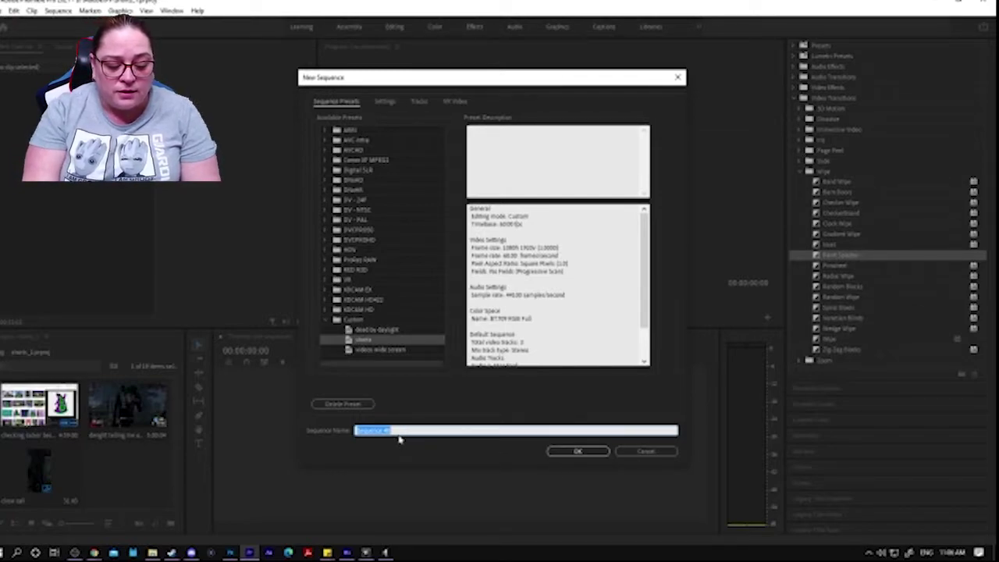
text(Se)
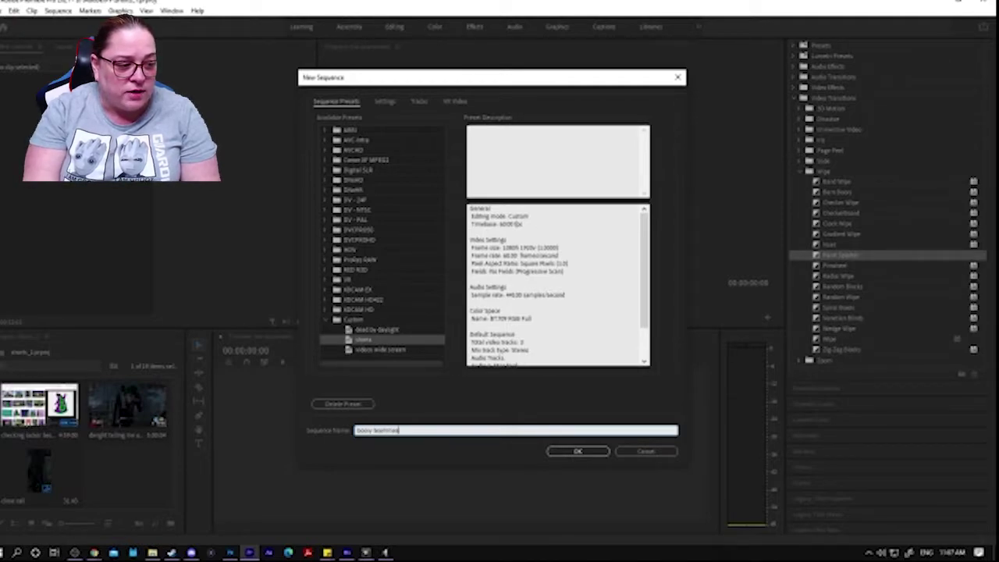
key(Return)
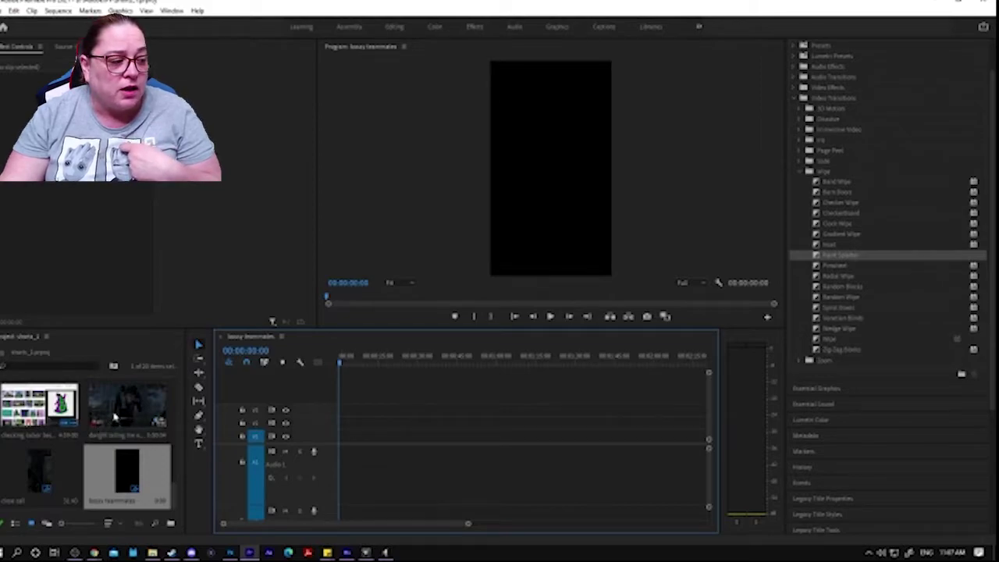
- Place the "dwight telling me off" clip at the start of video track V1, keeping the existing sequence settings
drag(105, 402, 488, 427)
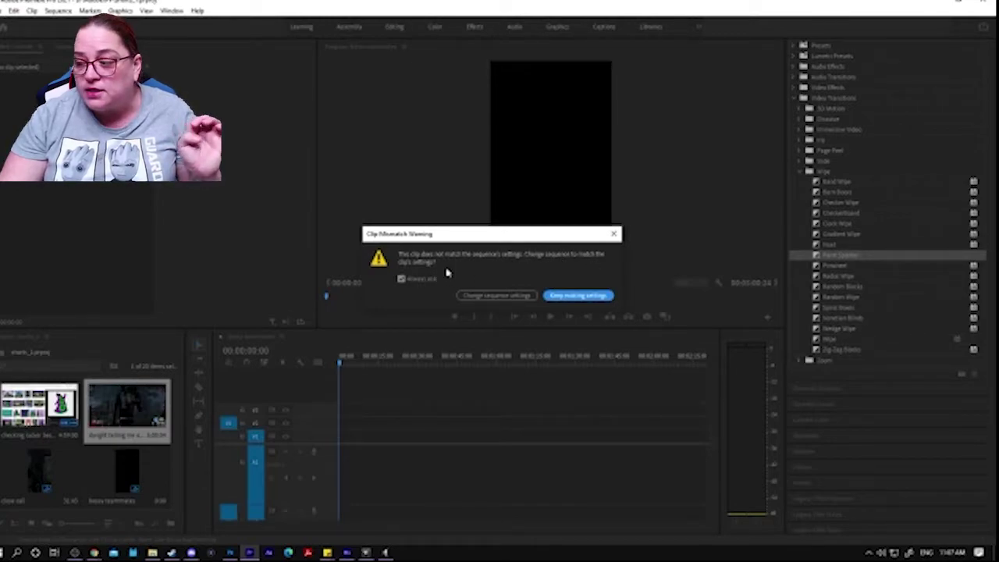
click(587, 297)
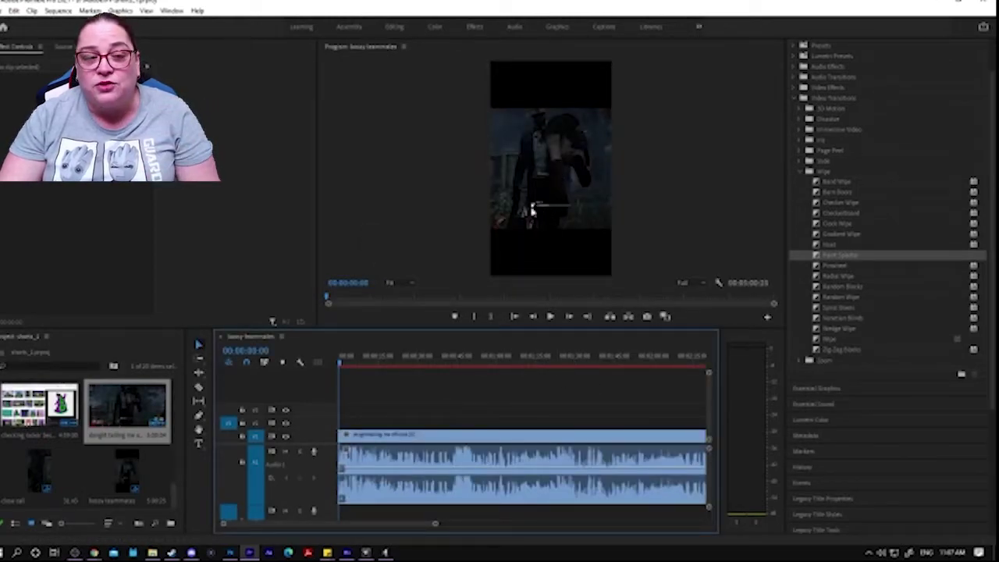
click(533, 194)
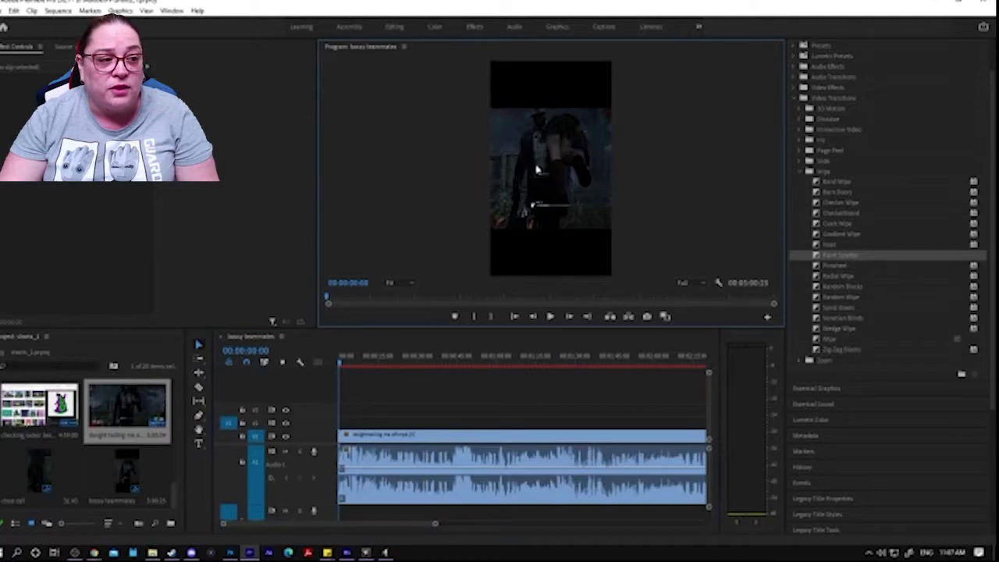
- Duplicate the clip's video onto track V2 and stack the two copies in the lower and upper halves of the vertical frame
click(422, 434)
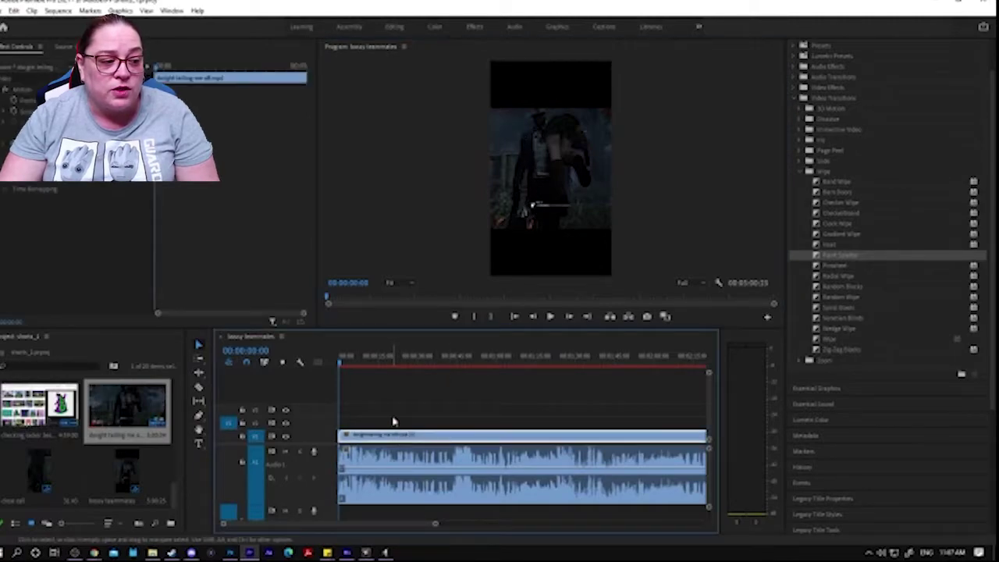
drag(380, 434, 372, 429)
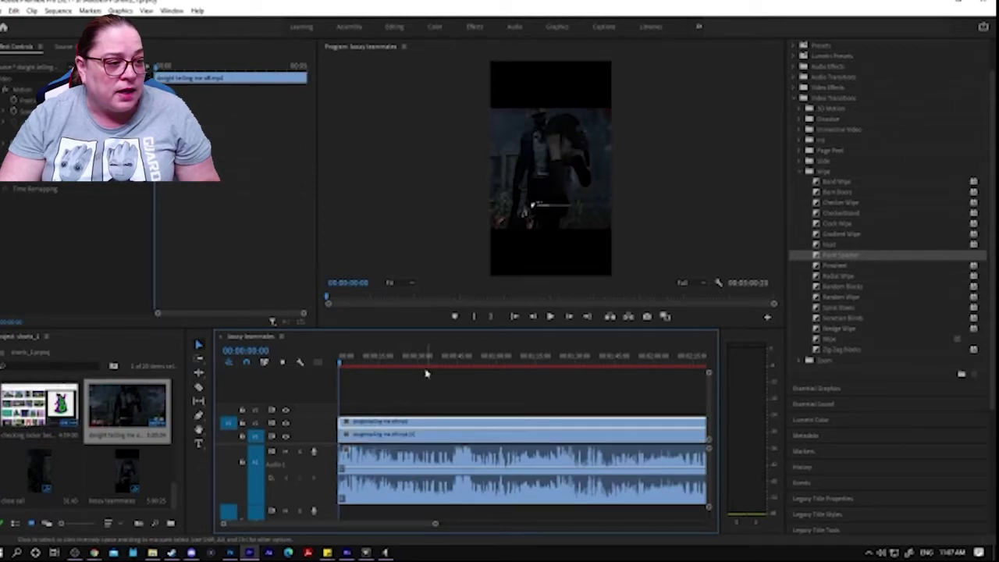
click(378, 363)
click(405, 363)
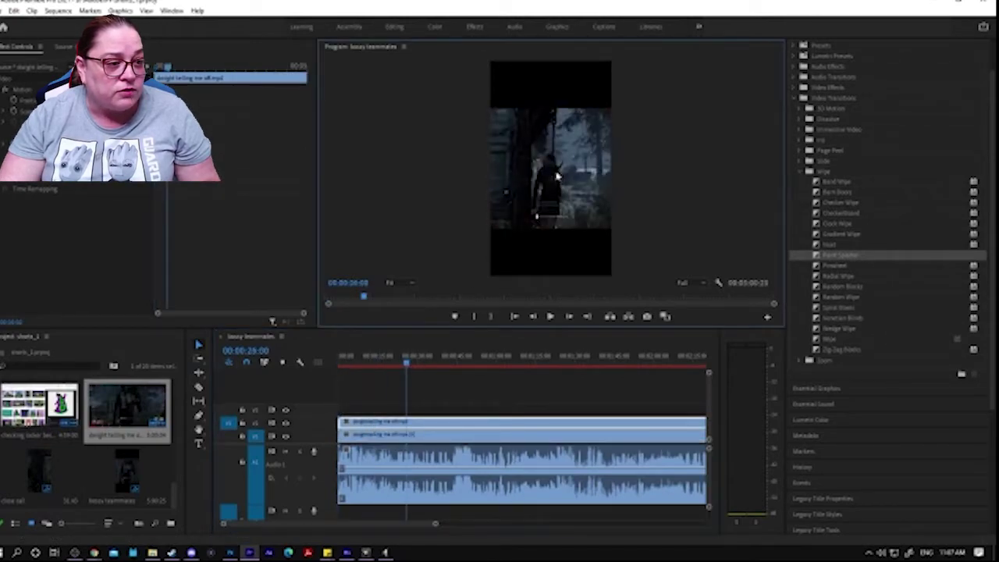
click(528, 186)
drag(526, 191, 527, 226)
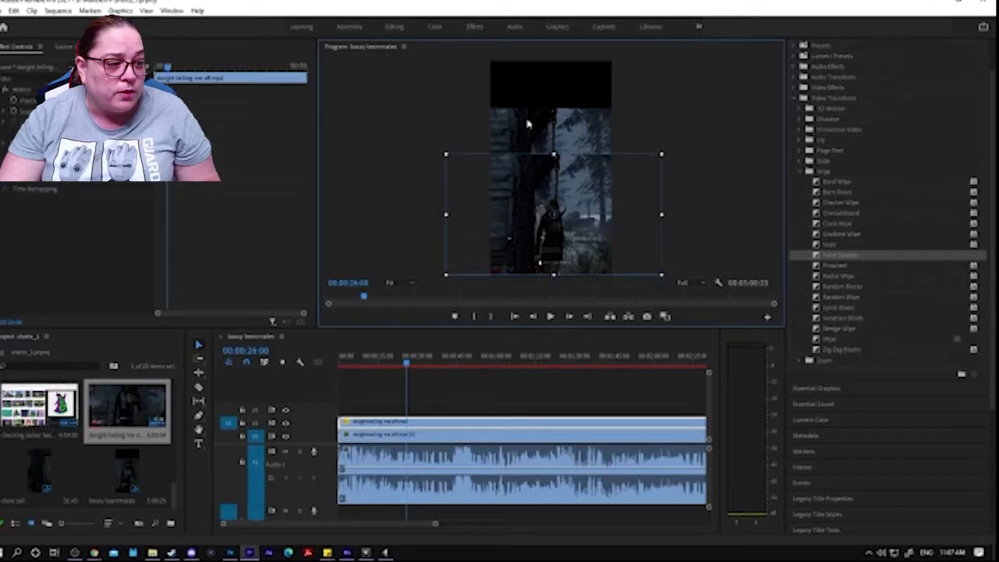
key(ctrl+z)
drag(522, 132, 526, 78)
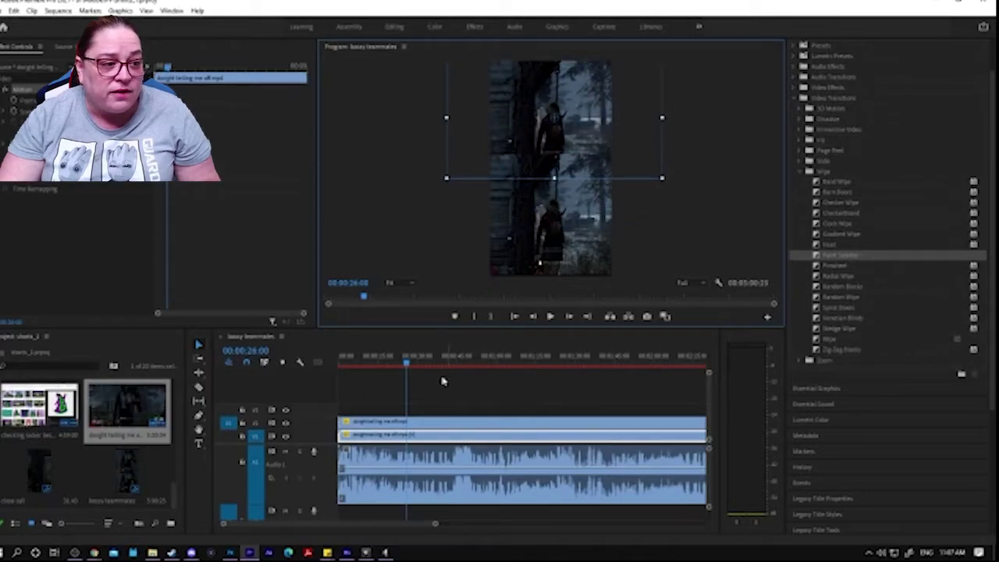
- Remove the duplicate video clip from track V2
click(416, 427)
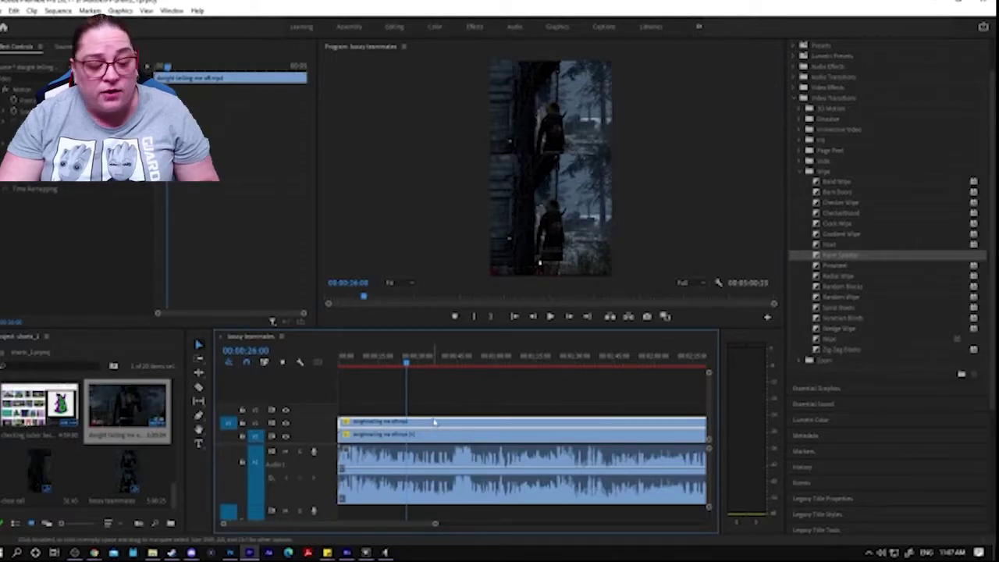
click(441, 390)
key(ctrl+z)
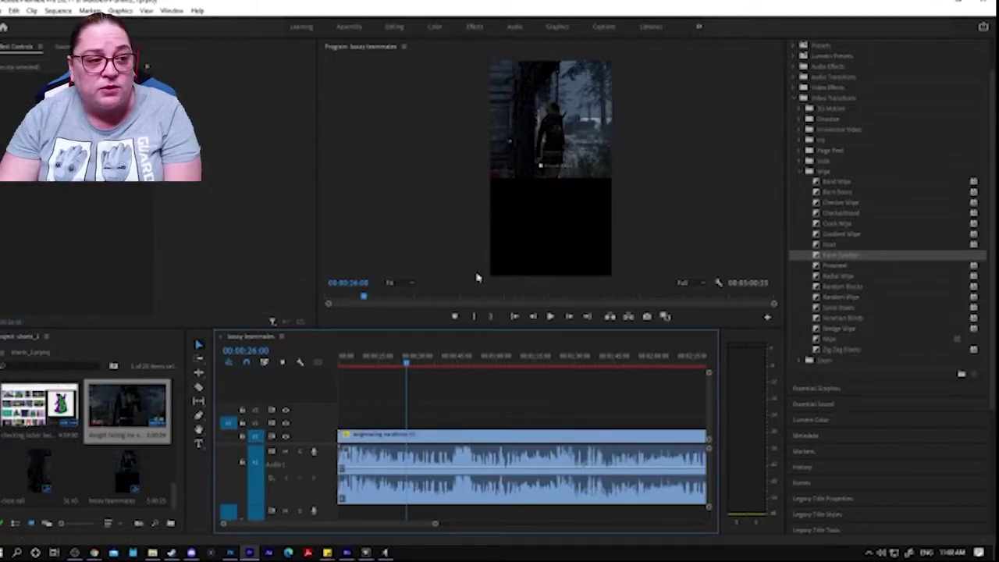
- Recentre the remaining clip in the program frame and scale it up until it fills the full vertical height
click(528, 118)
drag(517, 153, 534, 185)
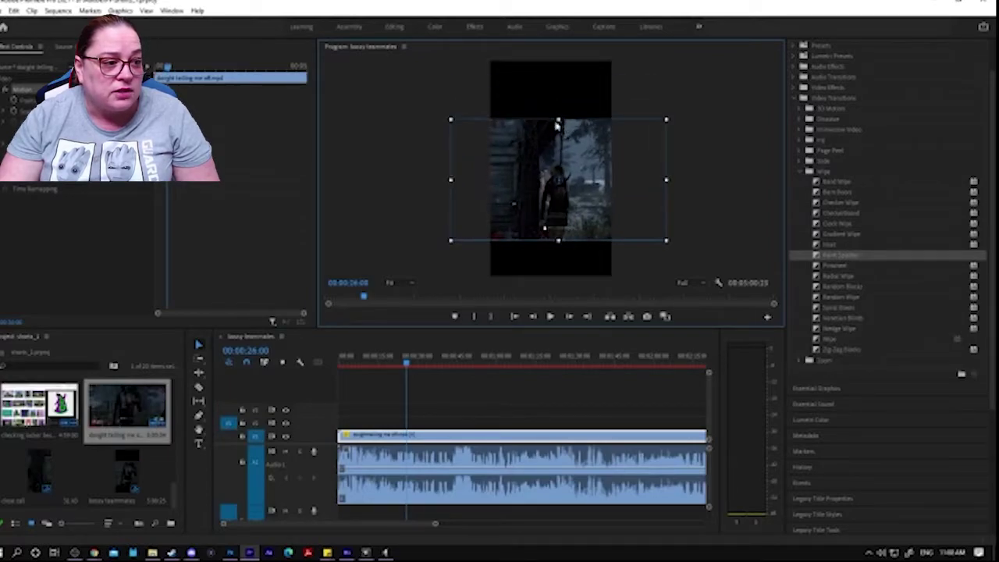
drag(558, 120, 552, 93)
drag(558, 253, 558, 262)
drag(572, 181, 566, 193)
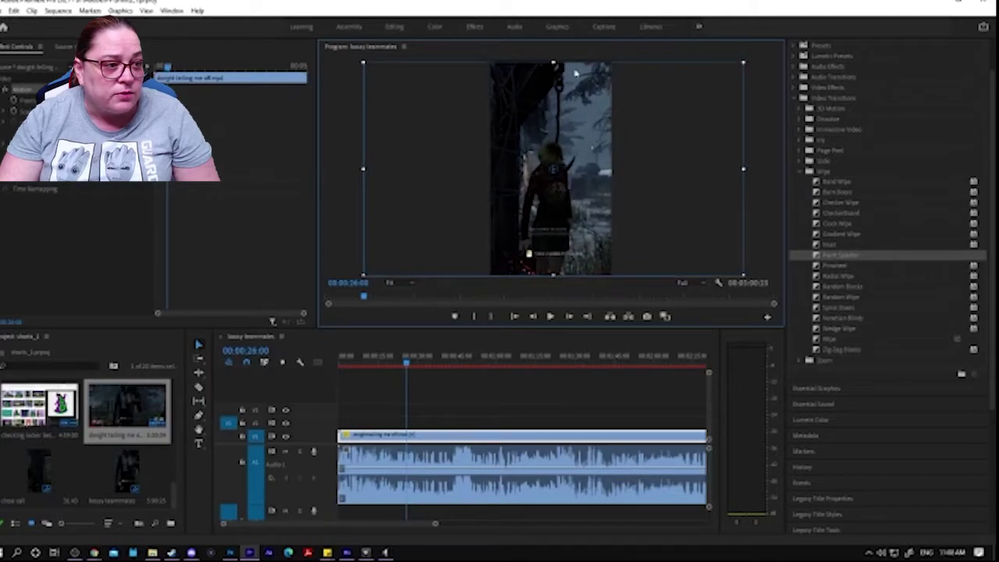
drag(554, 62, 554, 58)
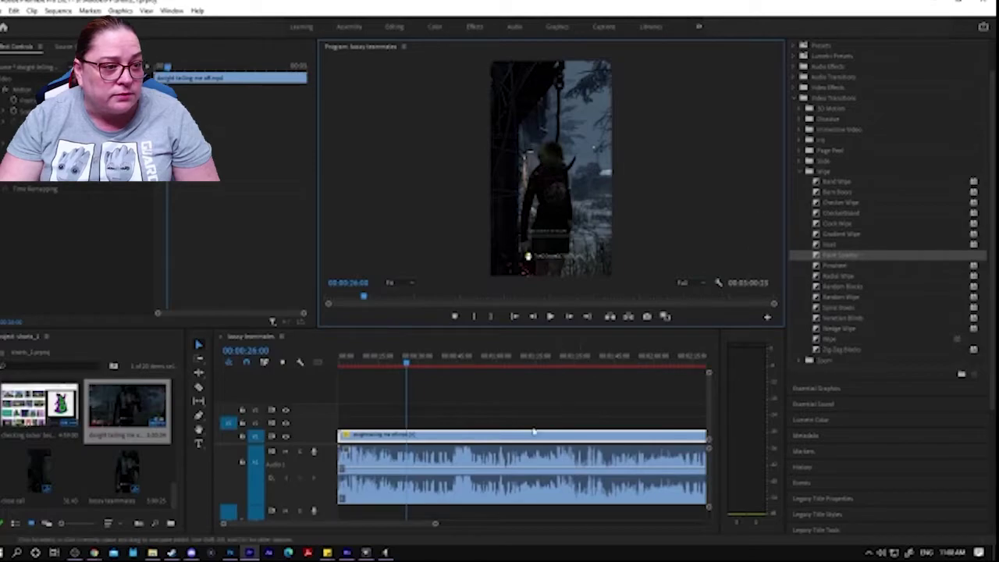
- Cut the clip with its audio at about 55 seconds, delete the part before the cut and close the gap
drag(408, 361, 484, 402)
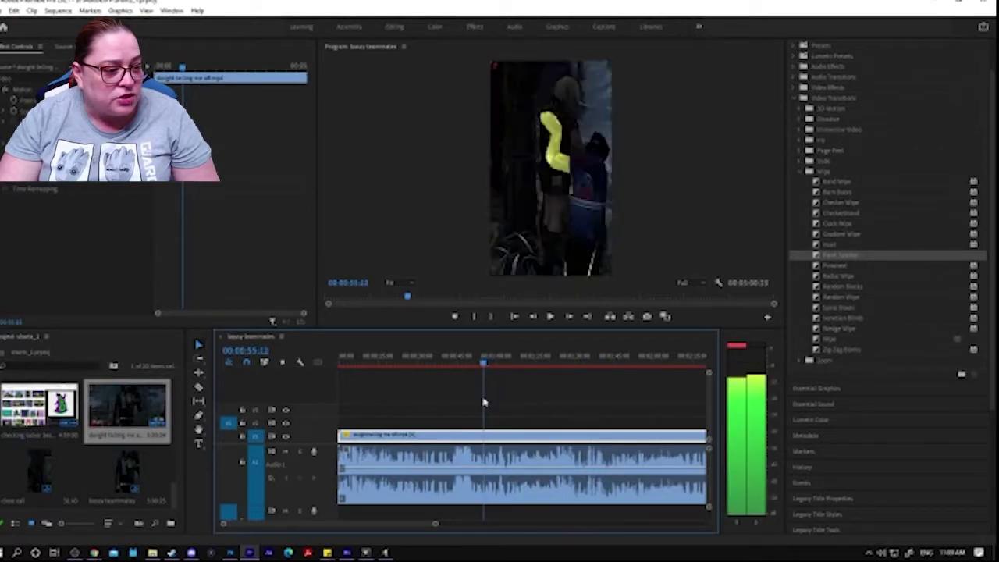
click(198, 386)
click(484, 436)
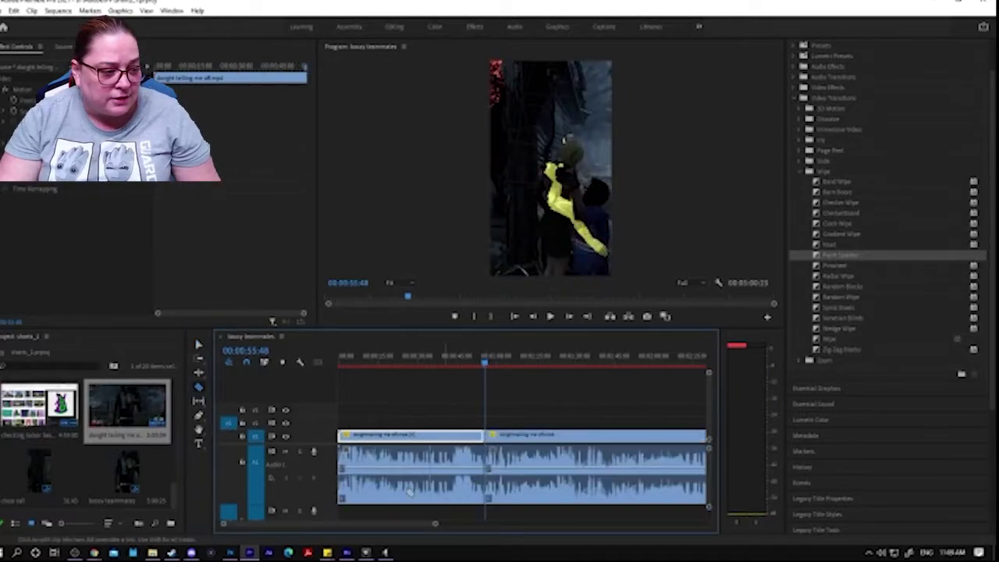
click(199, 343)
click(431, 467)
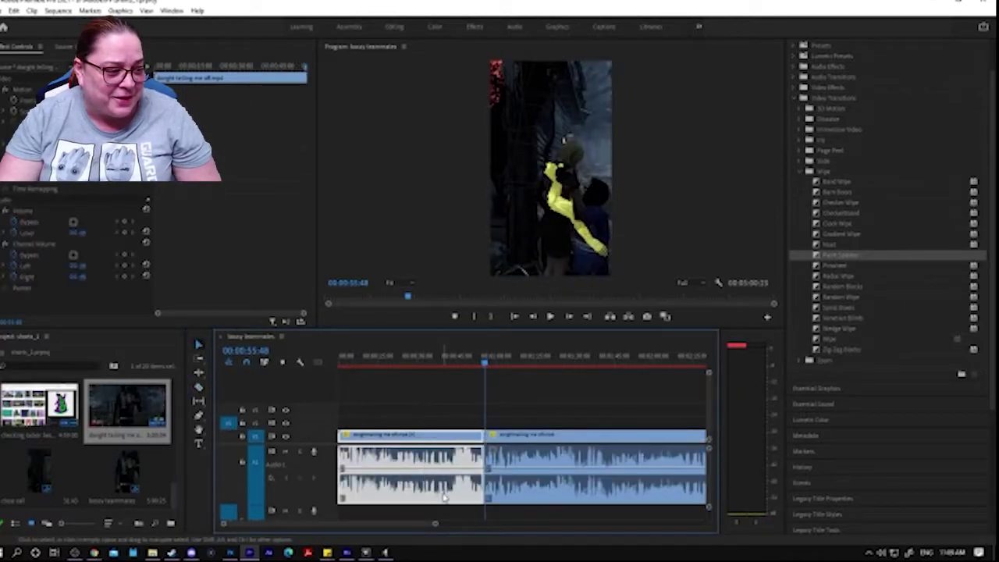
key(Delete)
click(466, 480)
key(Delete)
- Play the clip from the start, trim about 8 more seconds off its beginning and move the remainder to the sequence start
key(Home)
key(space)
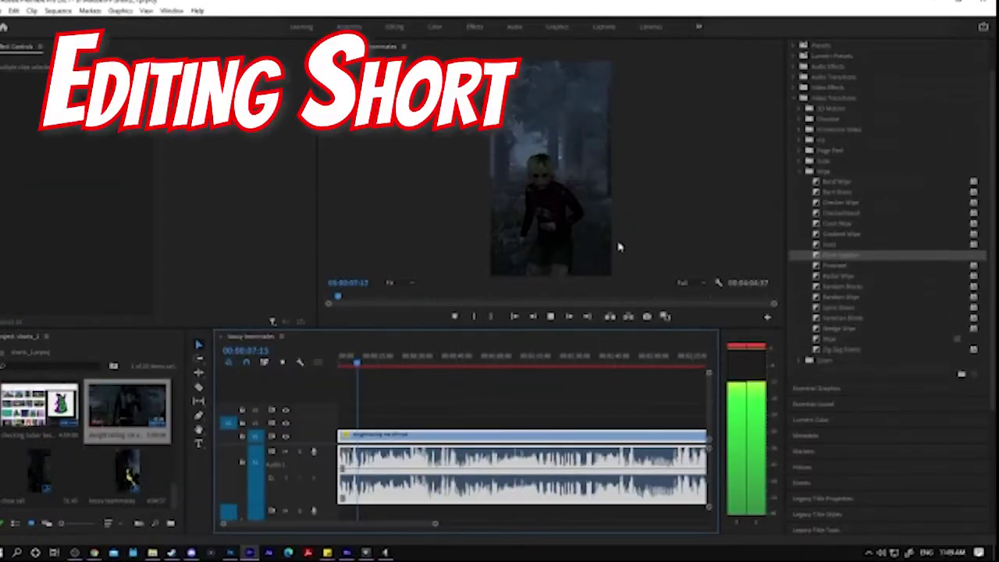
drag(435, 523, 295, 523)
key(space)
key(c)
click(520, 487)
key(v)
drag(408, 390, 453, 439)
key(Delete)
drag(552, 462, 340, 462)
- Preview the opening and shift the clip's picture horizontally to the right within the vertical frame
key(Home)
key(space)
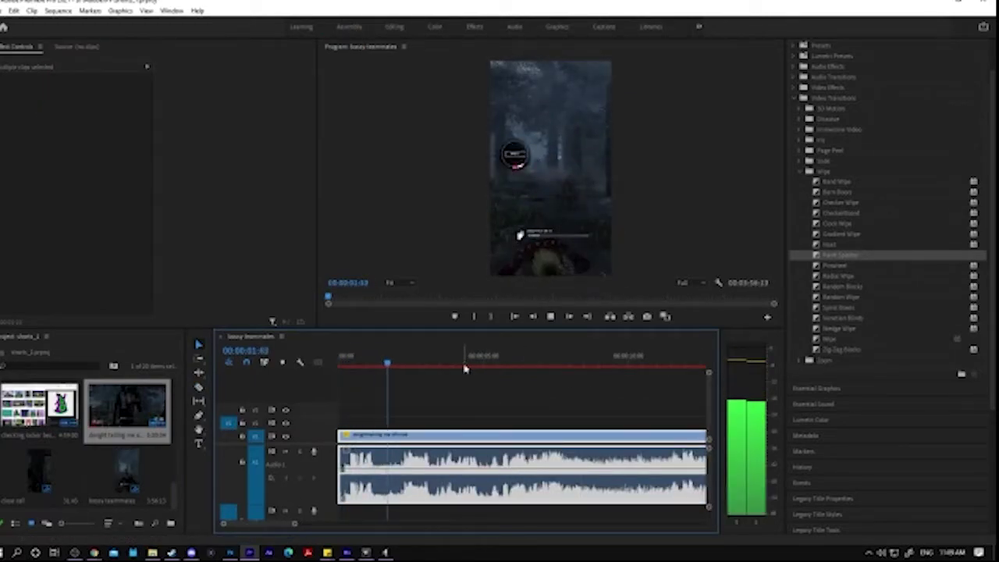
key(space)
click(535, 190)
drag(528, 194, 564, 195)
key(Home)
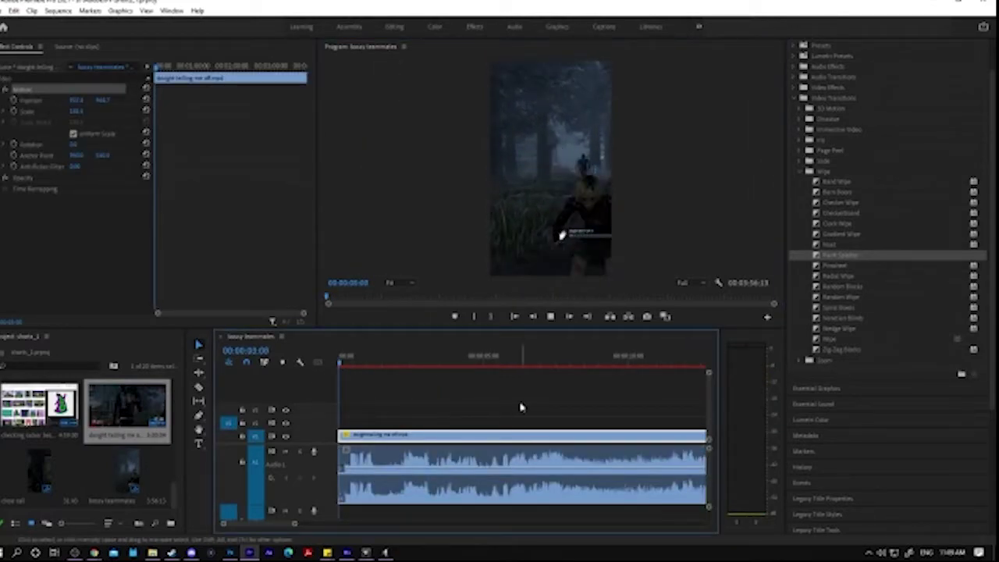
key(space)
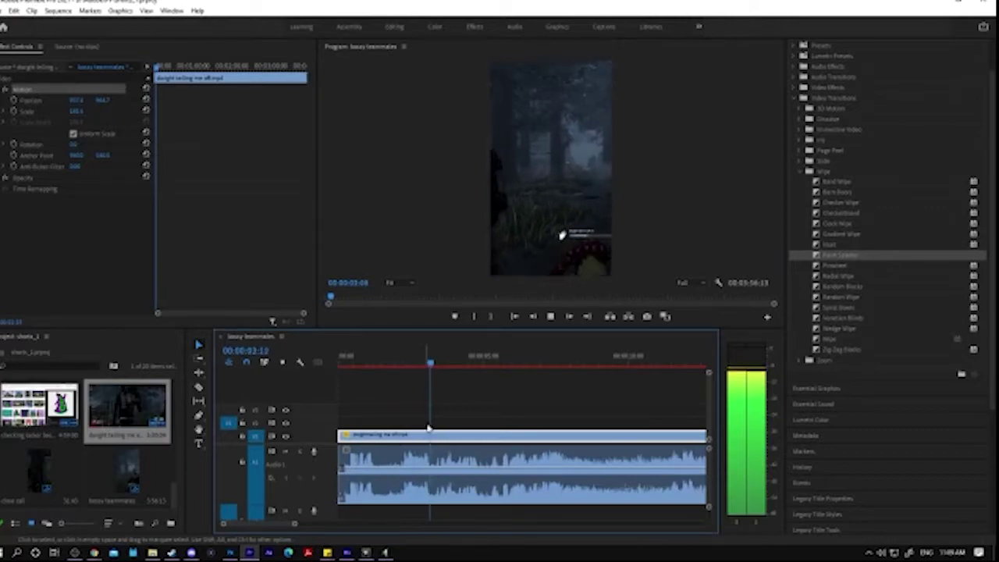
key(space)
click(543, 190)
key(Home)
click(326, 366)
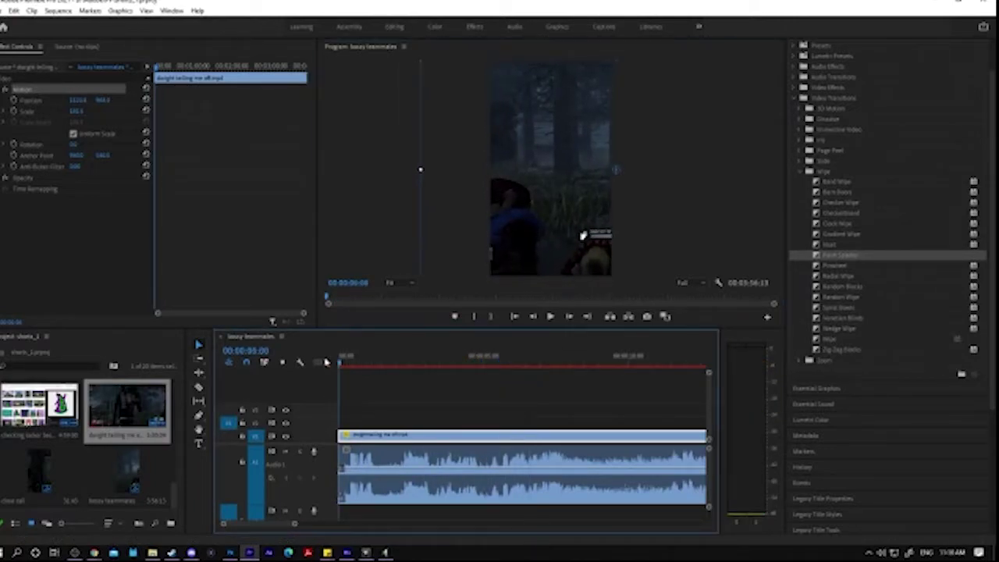
- Play on to find the ending, cut the clip at 00:00:32:36 and delete everything after it
key(space)
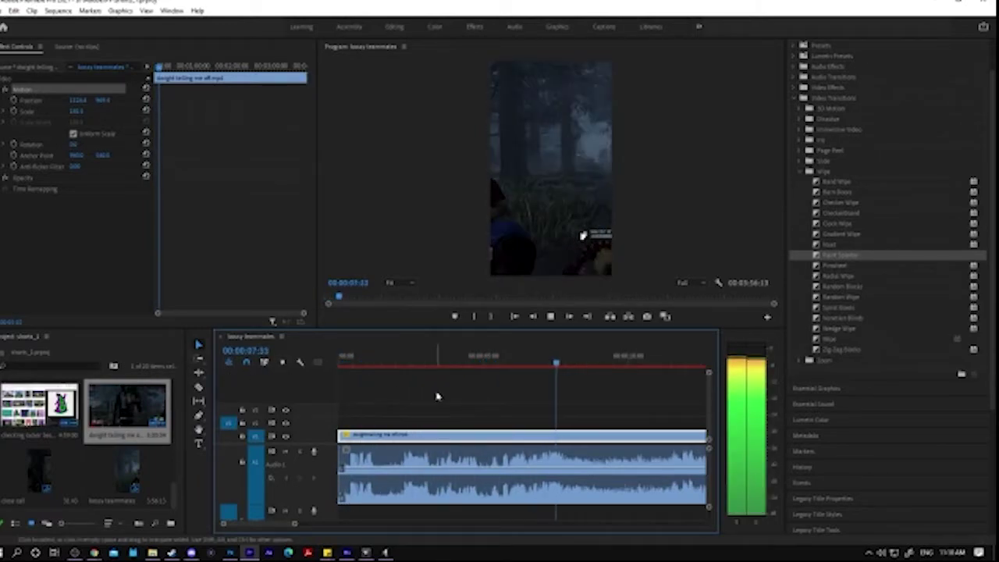
key(space)
drag(295, 524, 323, 524)
drag(485, 358, 651, 381)
key(space)
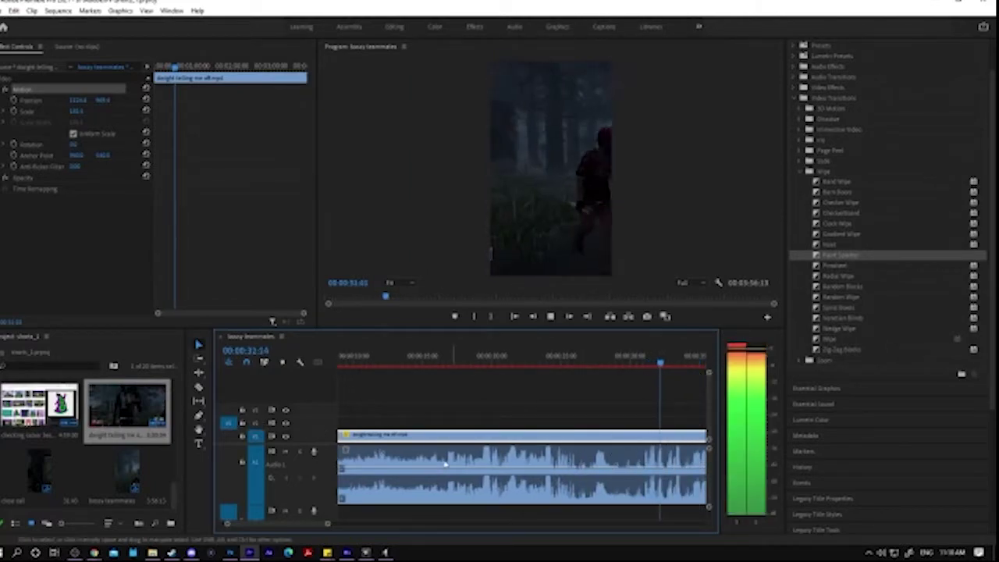
key(space)
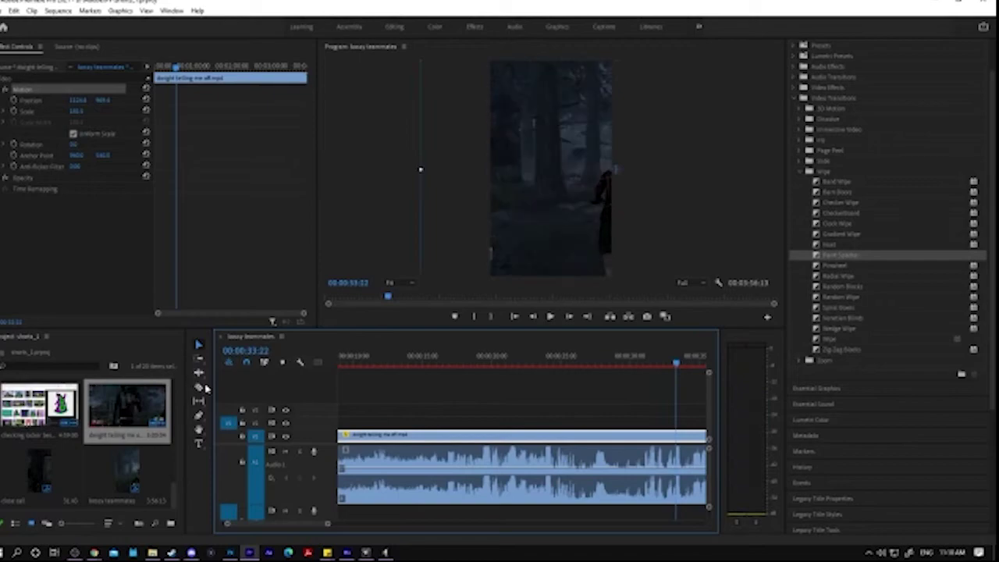
click(666, 365)
key(ctrl+k)
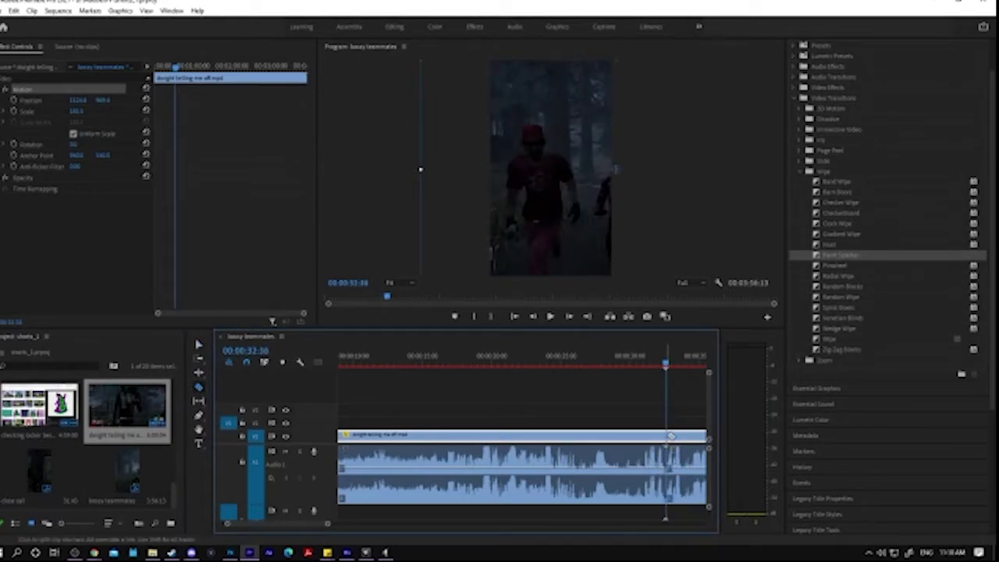
drag(679, 410, 707, 509)
key(Delete)
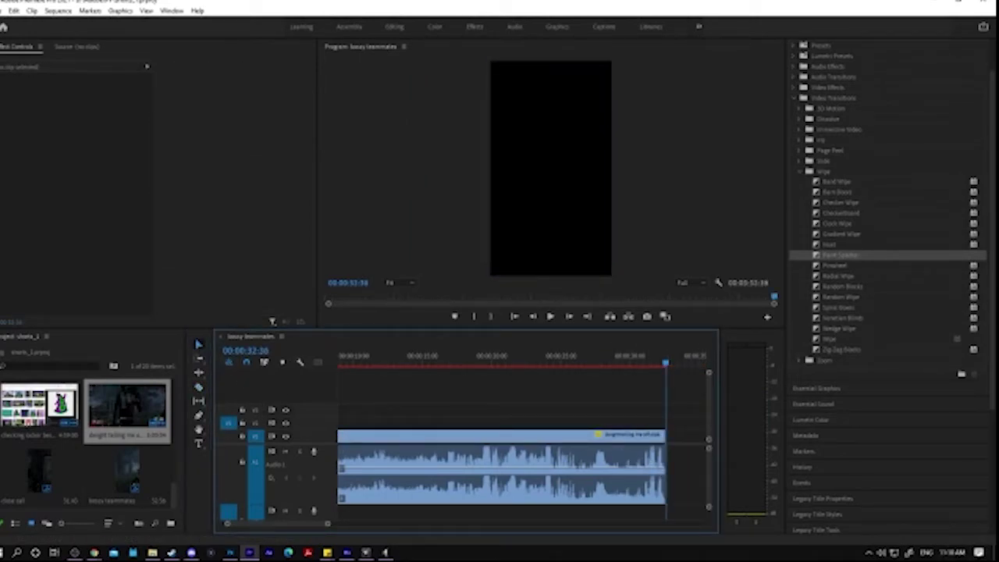
click(192, 553)
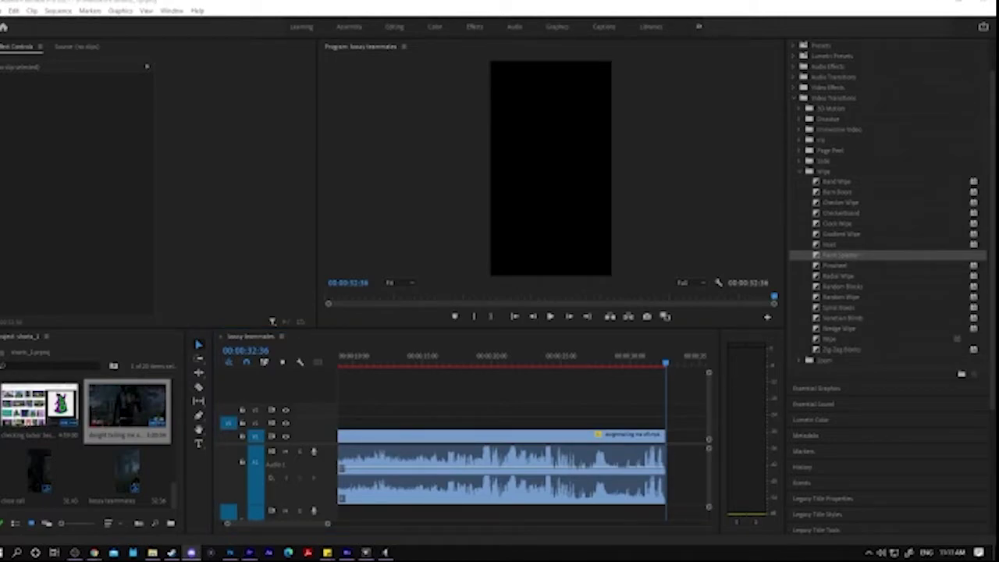
click(613, 358)
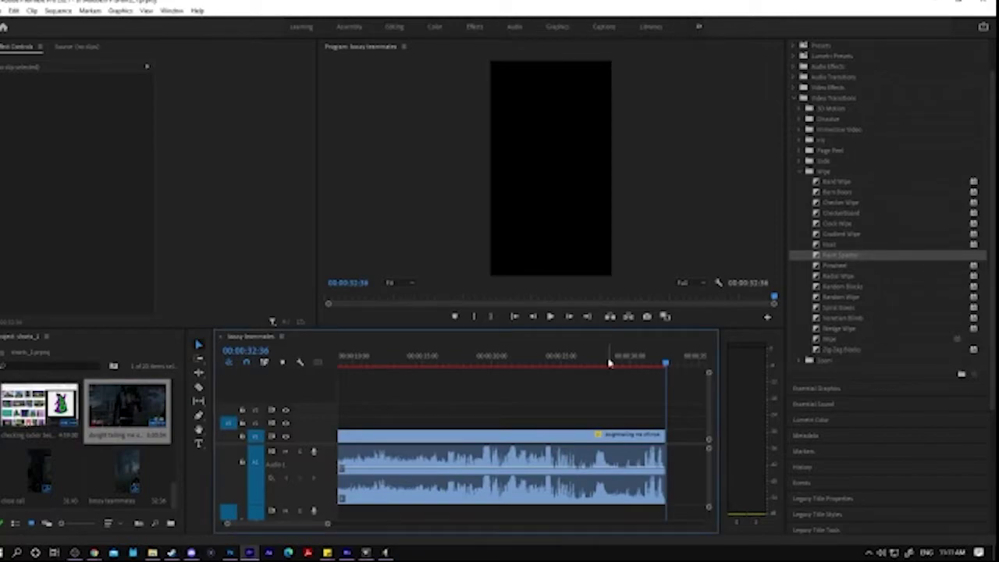
- Keyframe the clip's Position and Scale at 00:00:02:17 and at the start, reframing the start on the character
drag(627, 350, 484, 525)
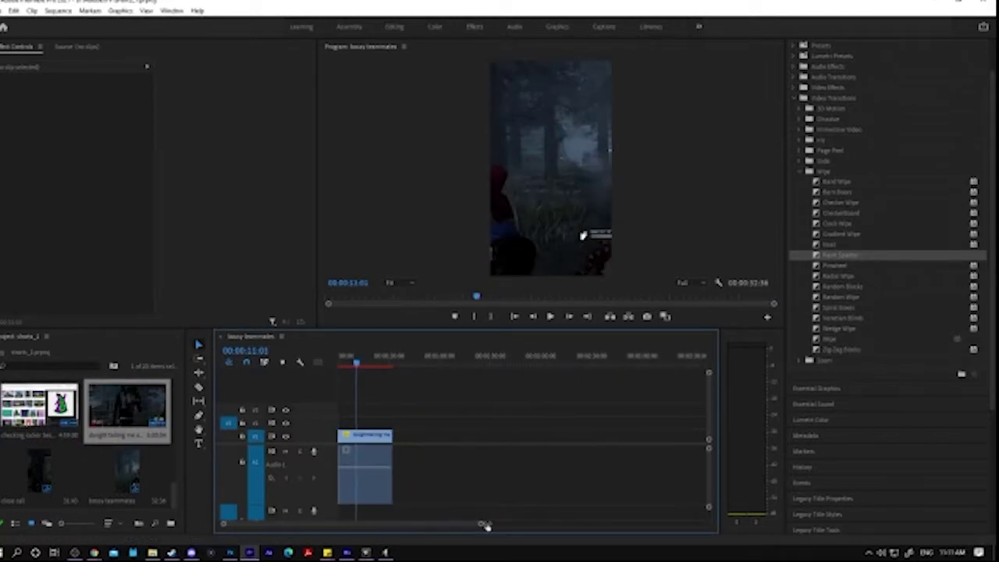
key(Home)
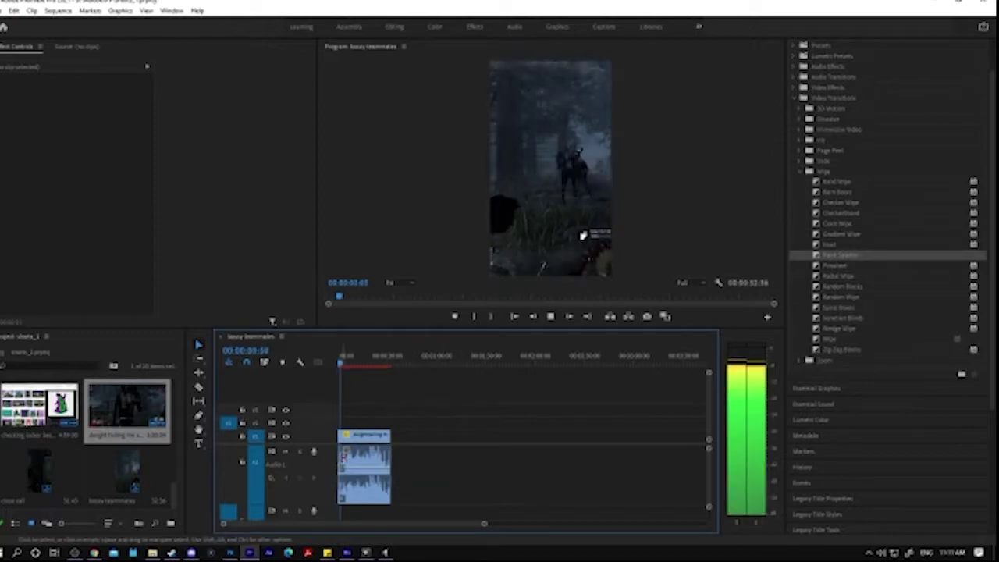
drag(484, 524, 426, 533)
click(359, 356)
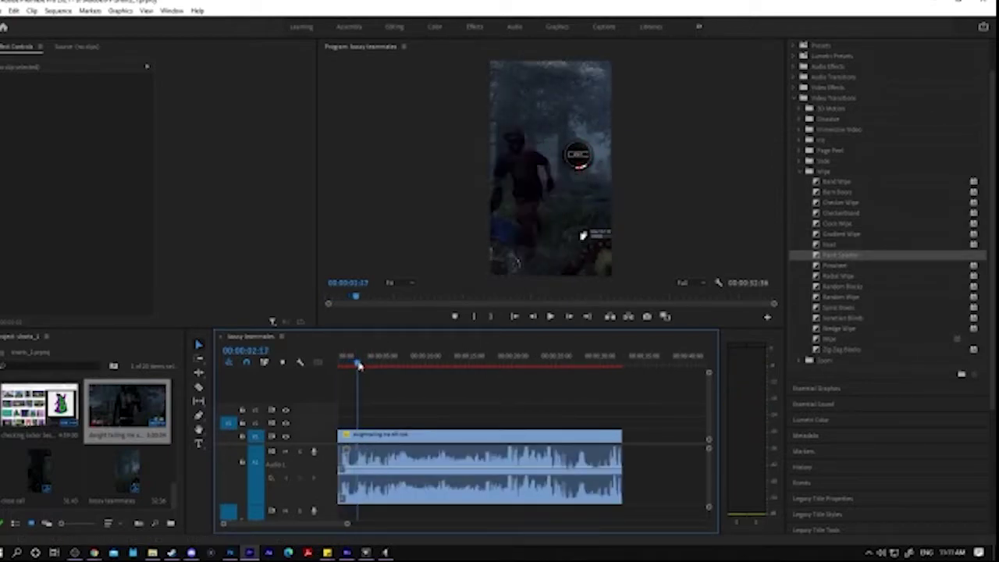
click(352, 437)
click(13, 100)
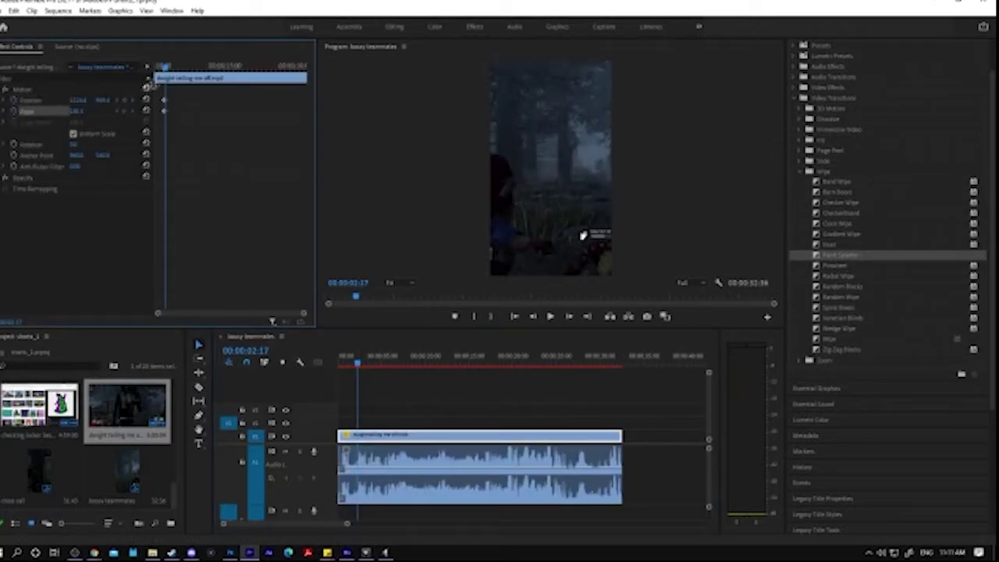
key(Home)
click(13, 110)
- Play the opening, place the second Position and Scale keyframes at 00:00:04:23 and set the horizontal Position there to about 1299
key(space)
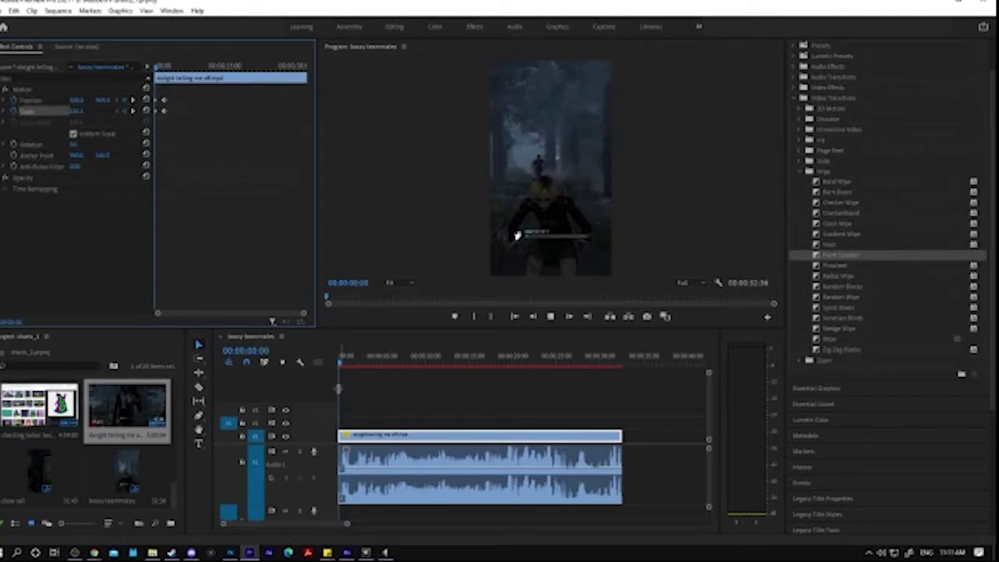
key(space)
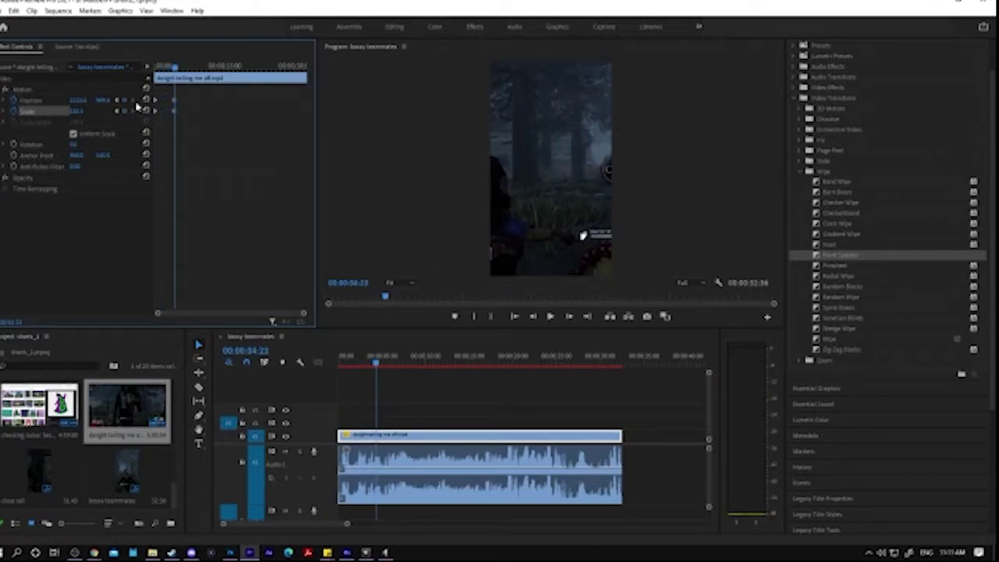
drag(76, 106, 338, 411)
click(344, 361)
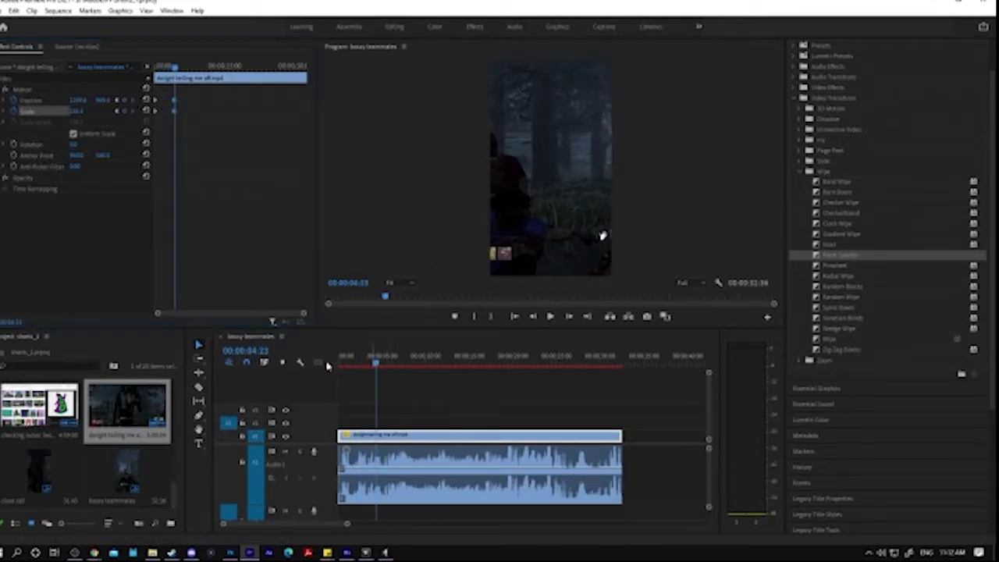
key(space)
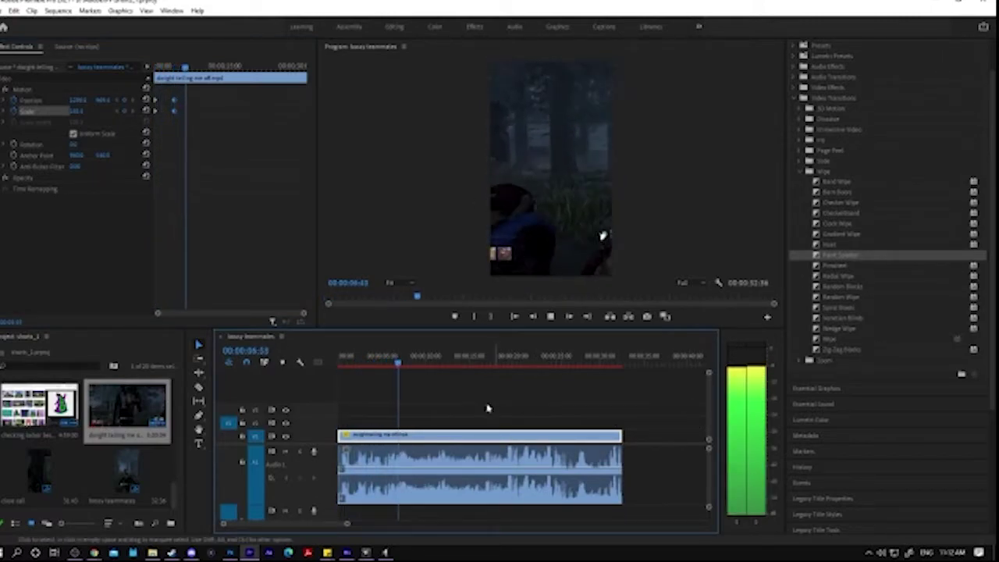
- Move the second pair of Position and Scale keyframes slightly earlier and play the clip from the start
key(space)
key(Home)
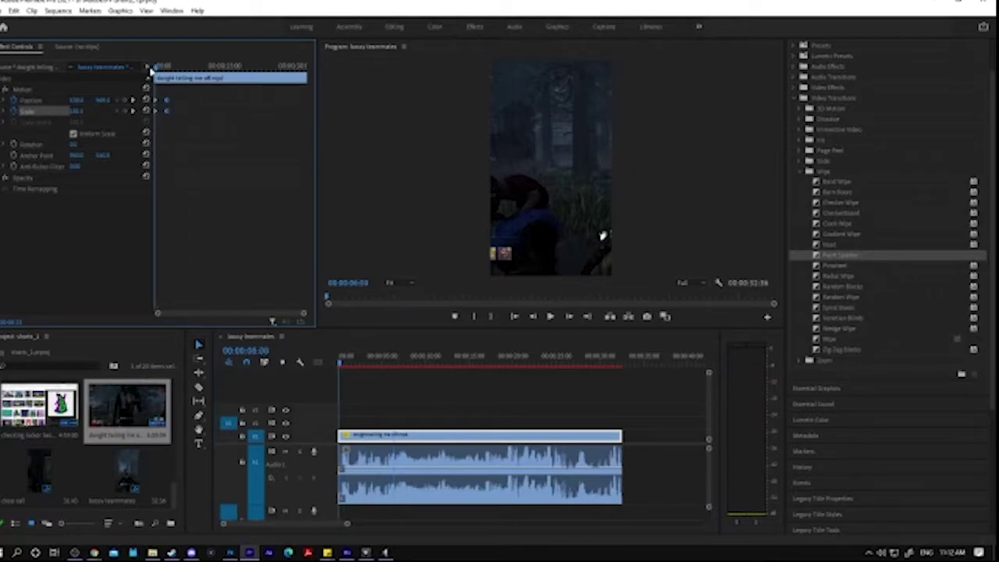
key(space)
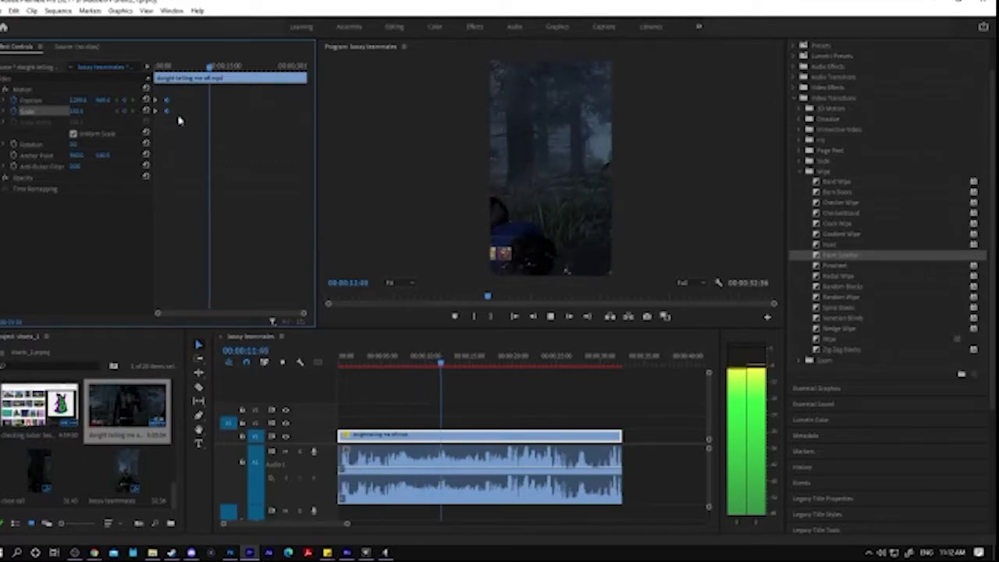
- Add Position and Scale keyframes at about 12 seconds and at 00:00:16:15 to reframe the picture on the character, and preview the rest
key(space)
click(216, 69)
drag(216, 68, 230, 69)
click(125, 102)
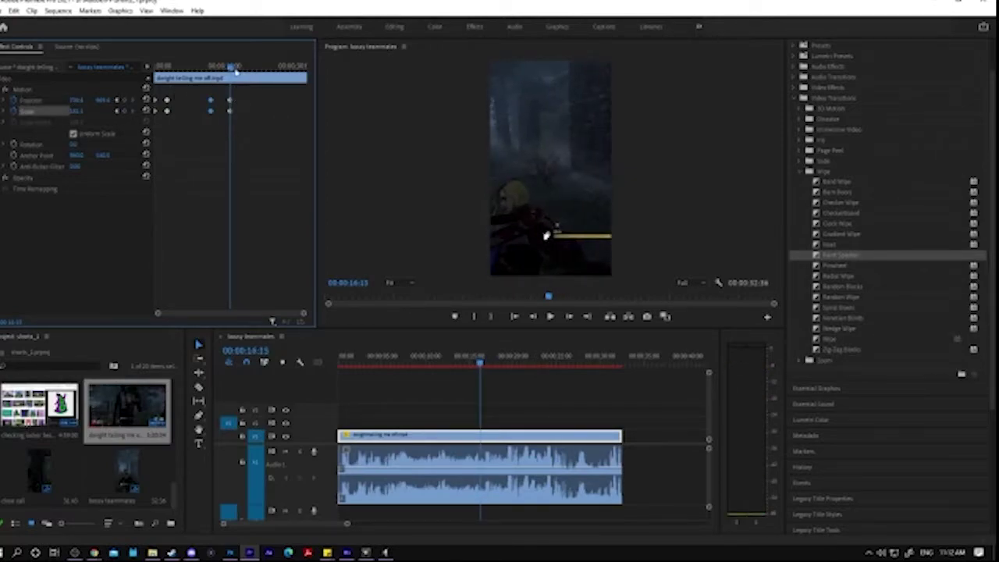
click(206, 68)
key(space)
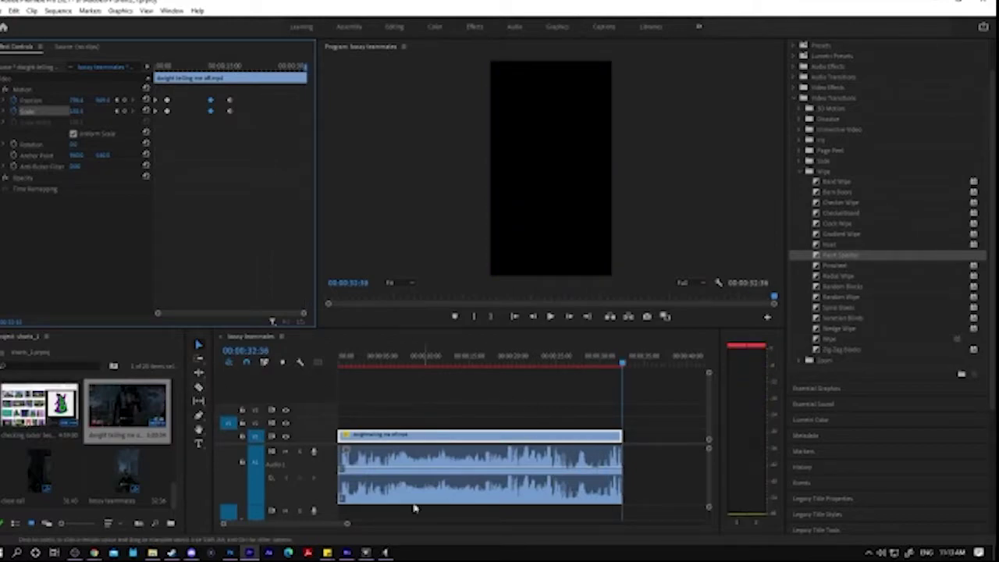
- Try to apply the VR Iris Wipe transition to the end of the clip
click(805, 170)
click(805, 129)
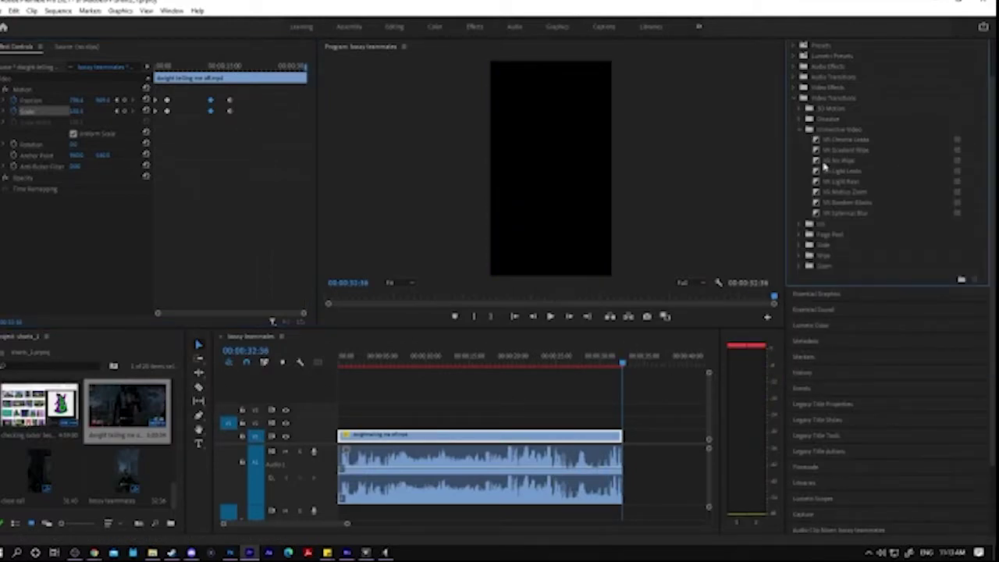
click(825, 160)
click(617, 362)
click(628, 437)
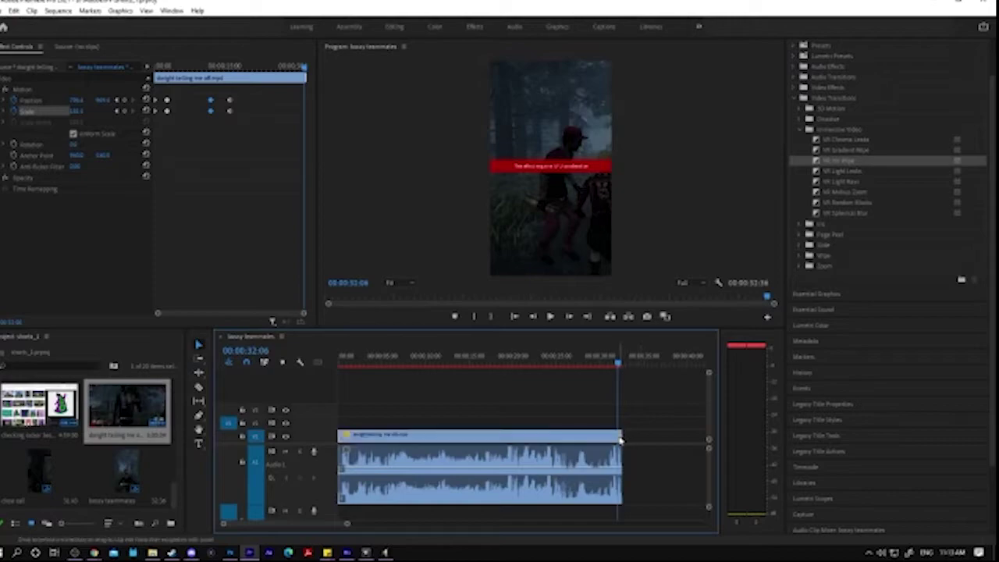
- Apply the Paint Splatter wipe to the end of the video and a crossfade to the end of its audio, and preview the ending
click(805, 256)
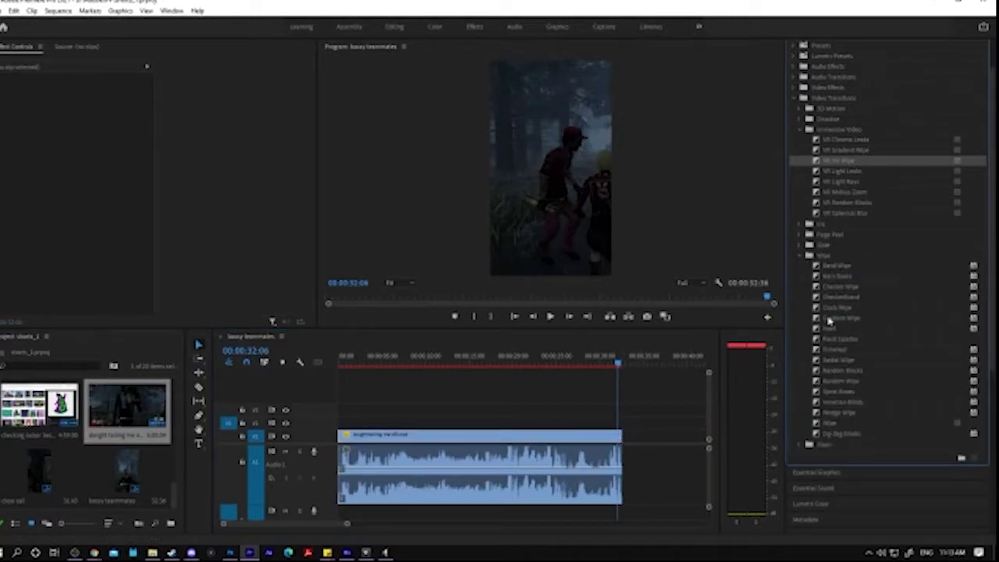
key(ctrl+shift+d)
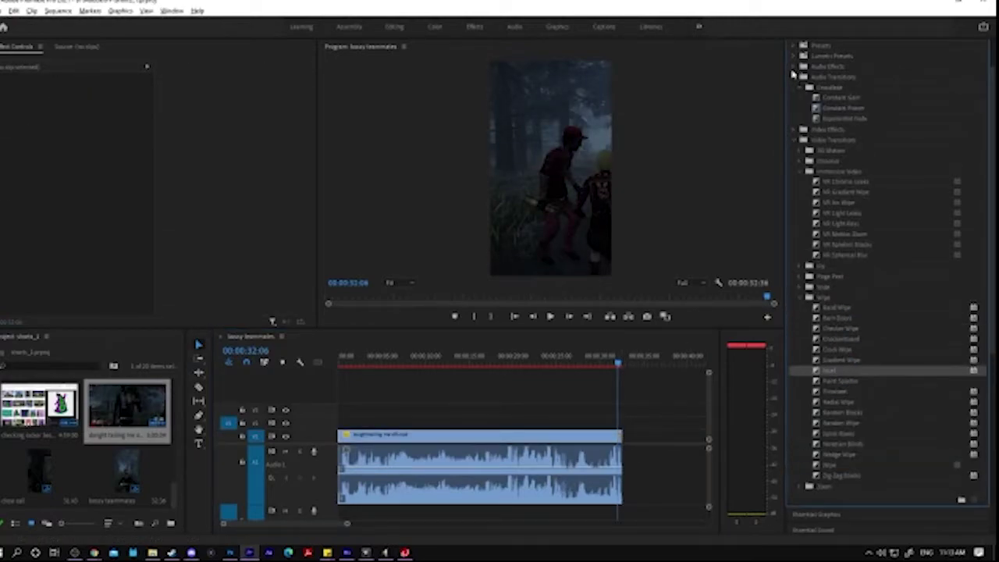
click(361, 526)
key(space)
key(equal)
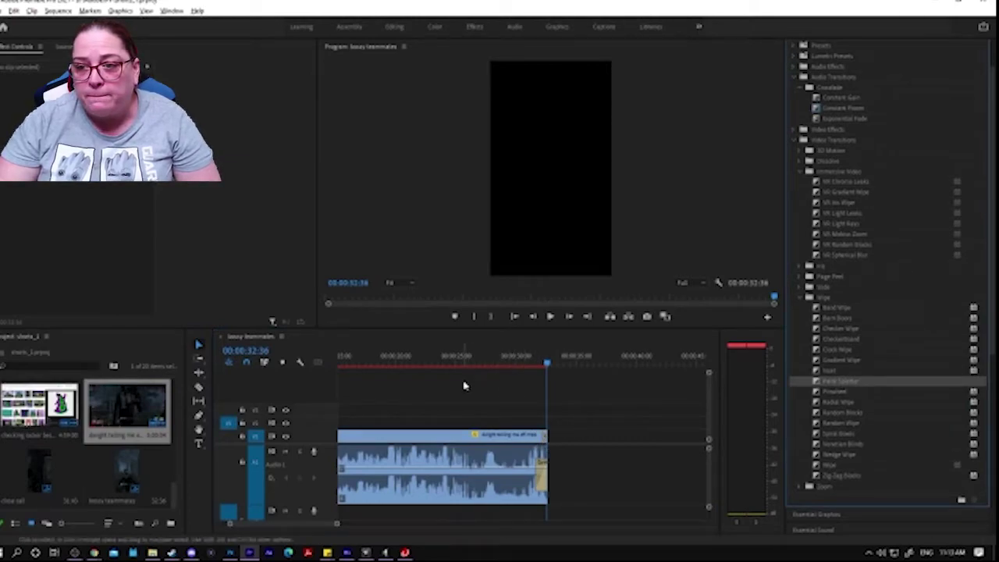
- Export the finished sequence as the media file bossy teammates.mp4
drag(336, 524, 424, 525)
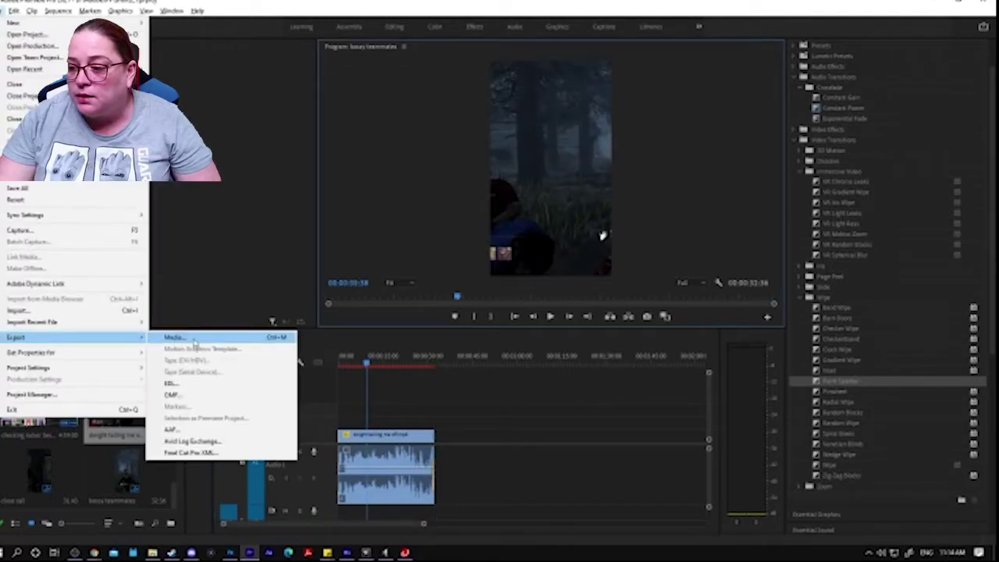
key(Escape)
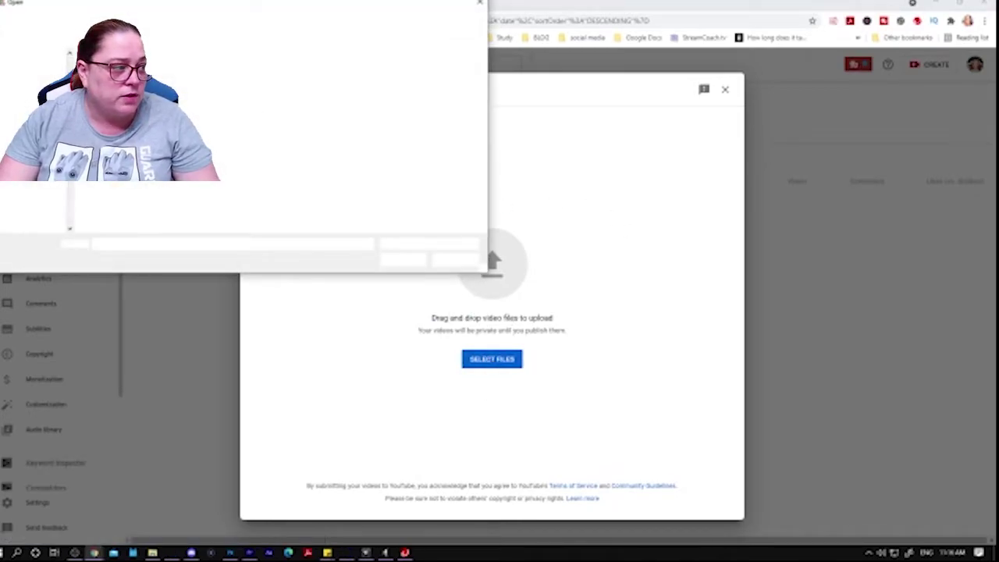
- Upload bossy teammates.mp4 to YouTube Studio from inside the Gaming Videos folder on drive D
scroll(4, 80, up, 3)
scroll(32, 97, up, 3)
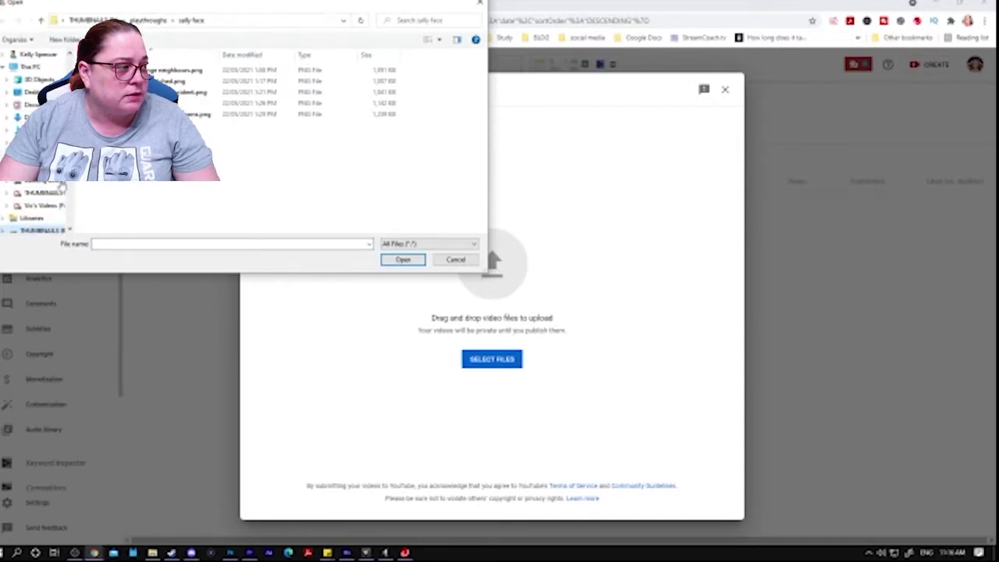
click(35, 181)
scroll(195, 133, down, 1)
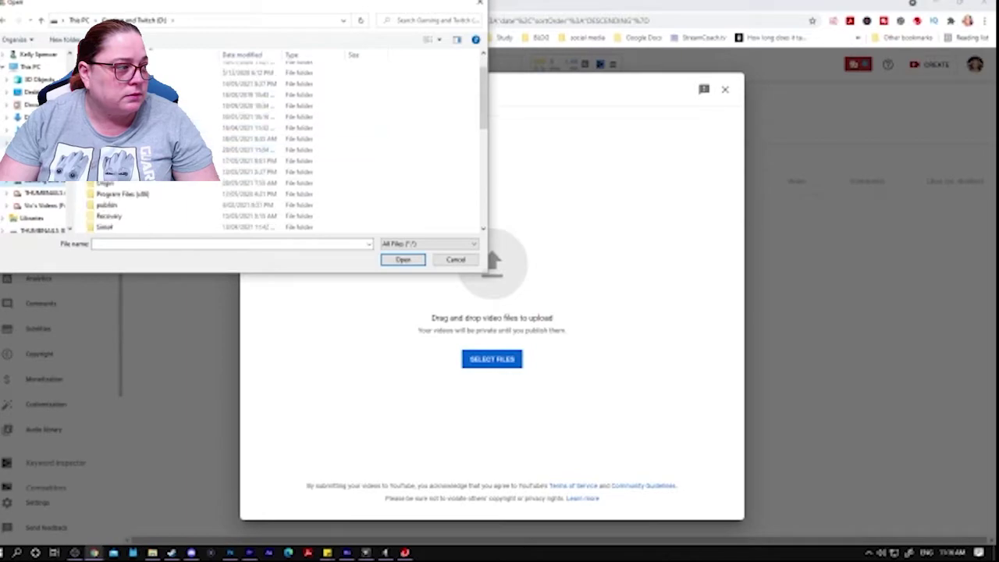
double_click(312, 151)
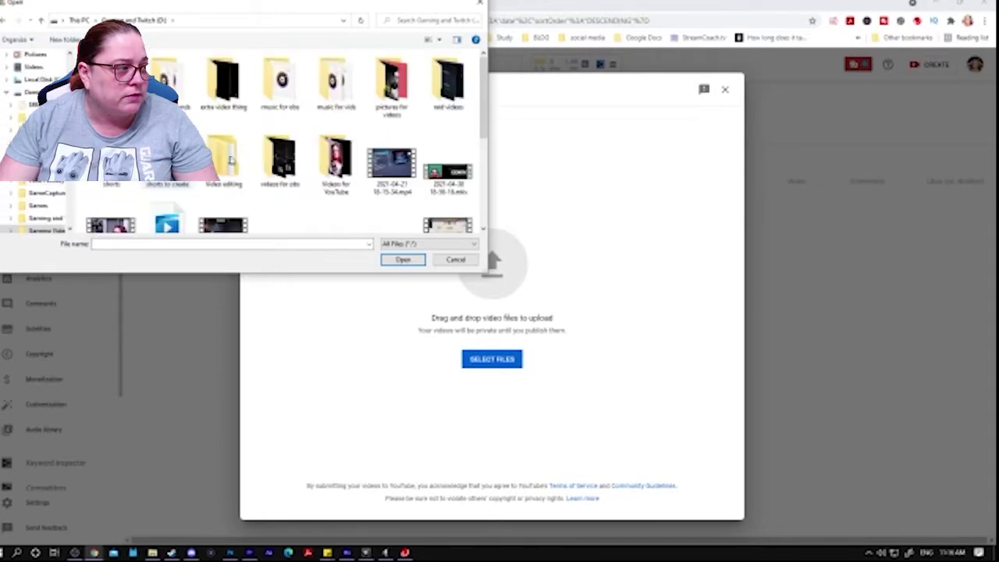
double_click(334, 160)
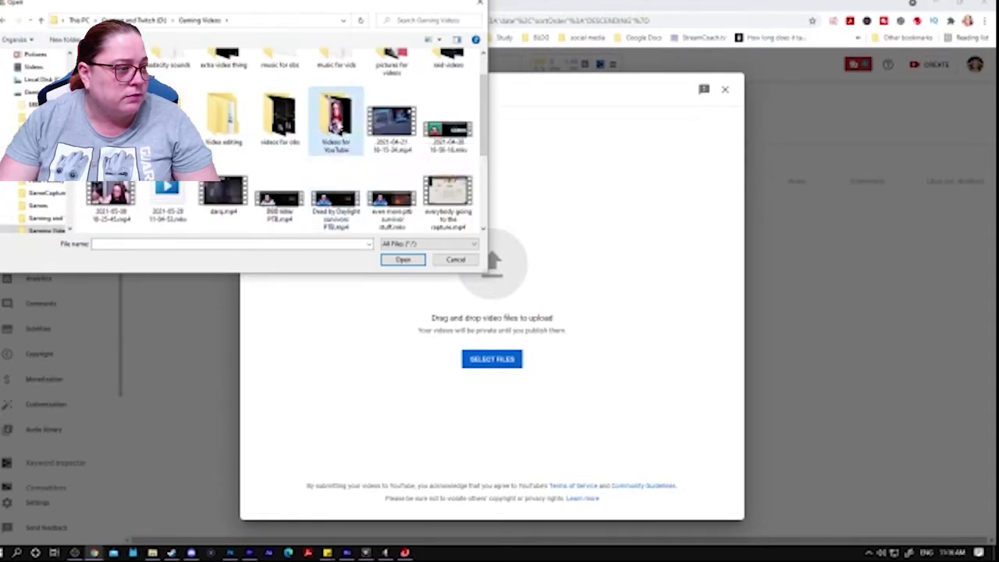
click(7, 20)
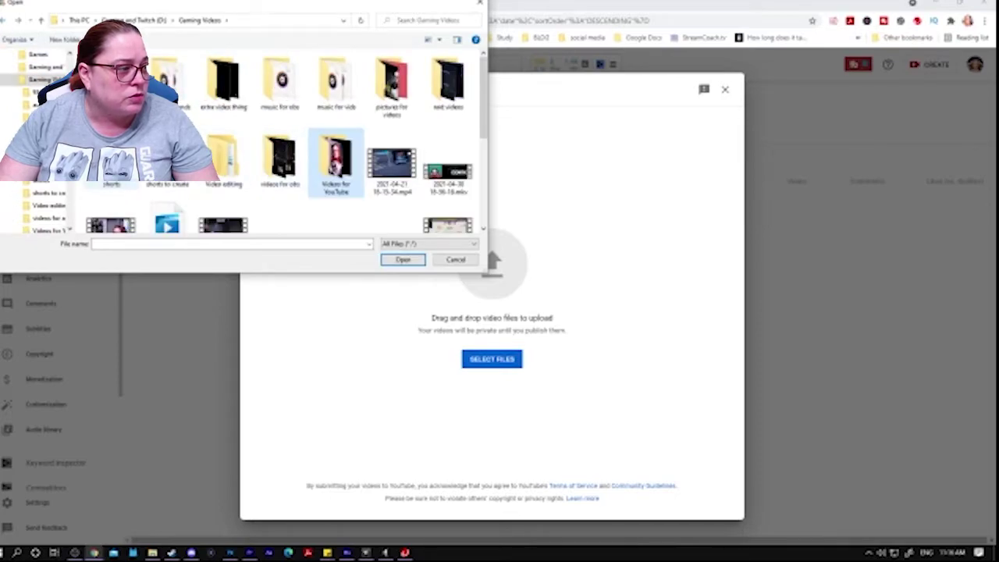
double_click(221, 160)
click(226, 78)
click(403, 259)
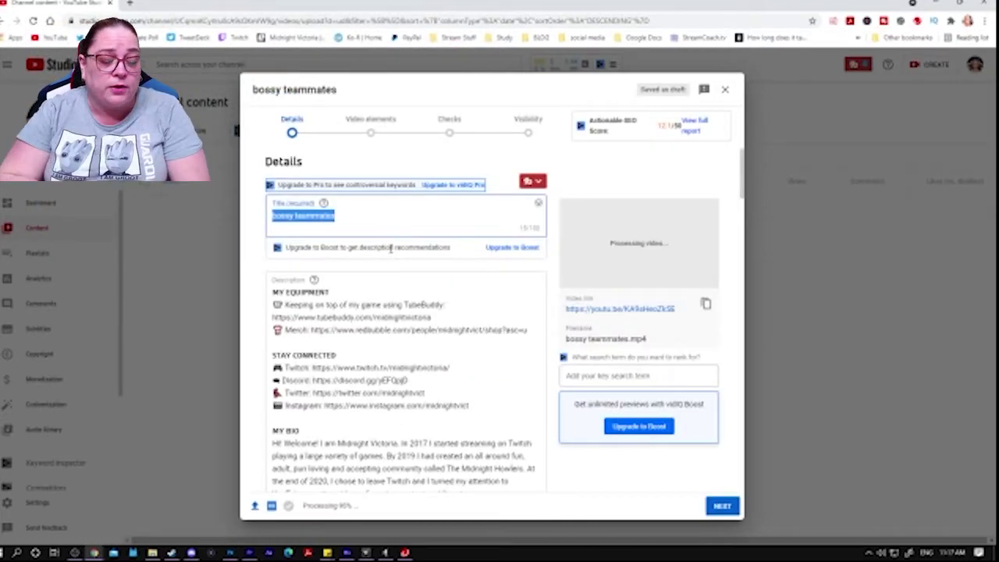
- Replace the video title with "BOSSY TEAMMATES - Dead by Daylight - #shorts"
text(BO)
key(BackSpace)
text(OSSY TEAM)
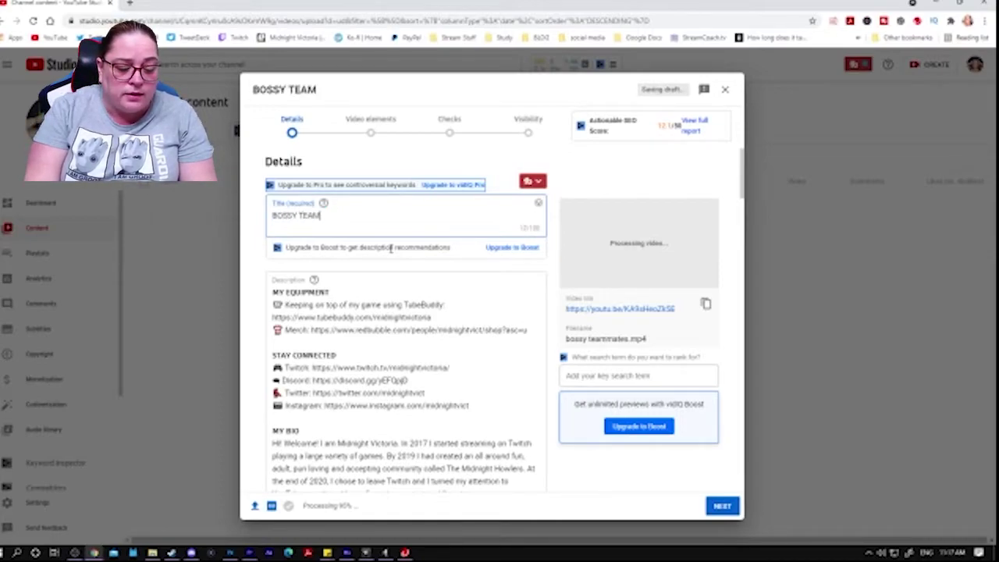
text(MATES -)
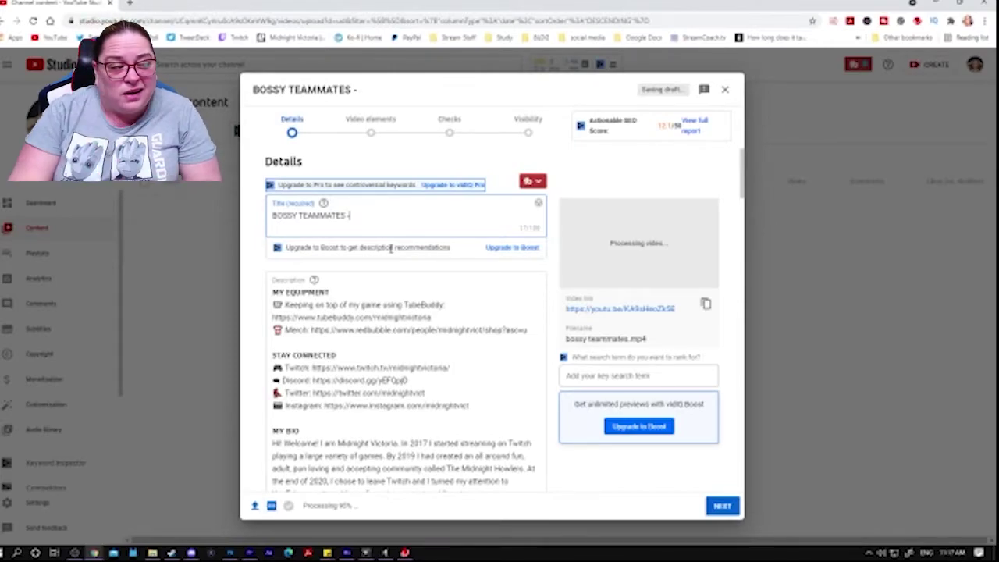
text(D)
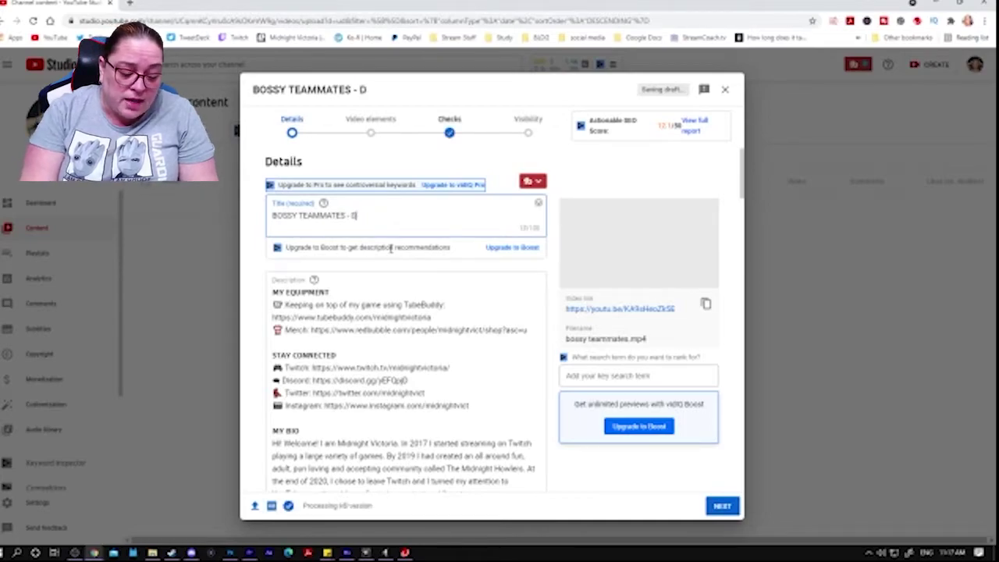
text(ead by Daylight)
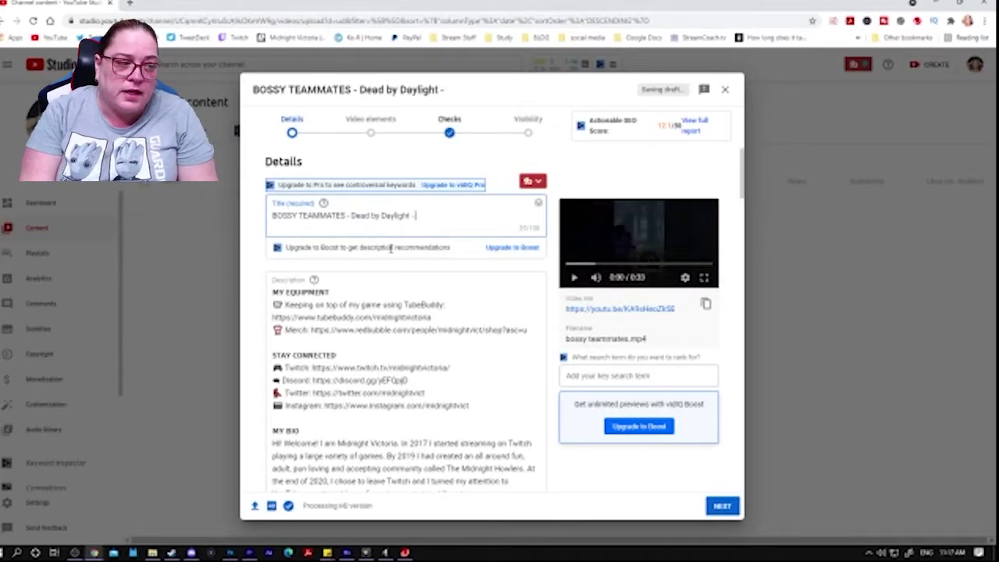
text( - #shorts)
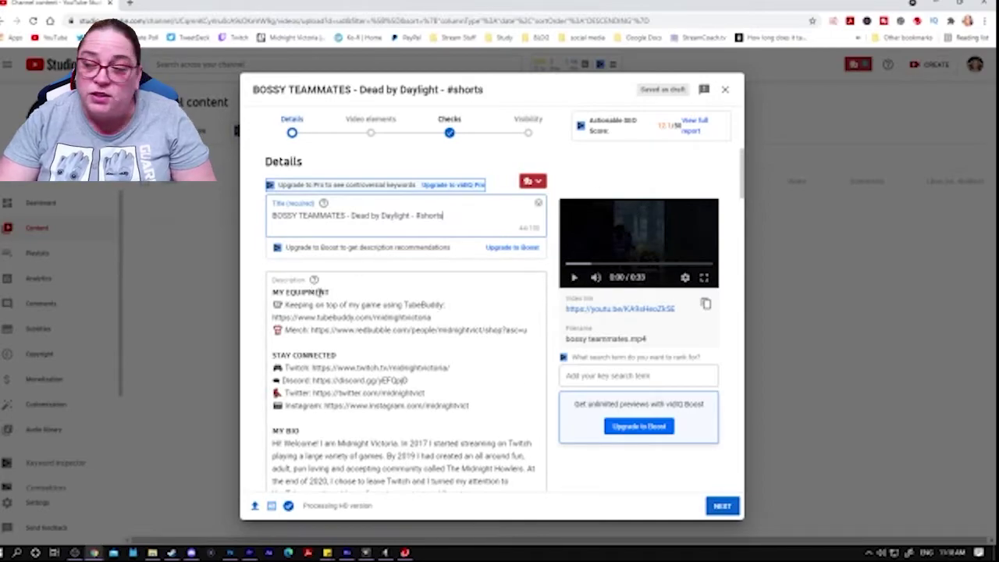
- Add the video to the SHORTS playlist in the upload details, leaving the description and thumbnail as they are
scroll(640, 477, down, 1)
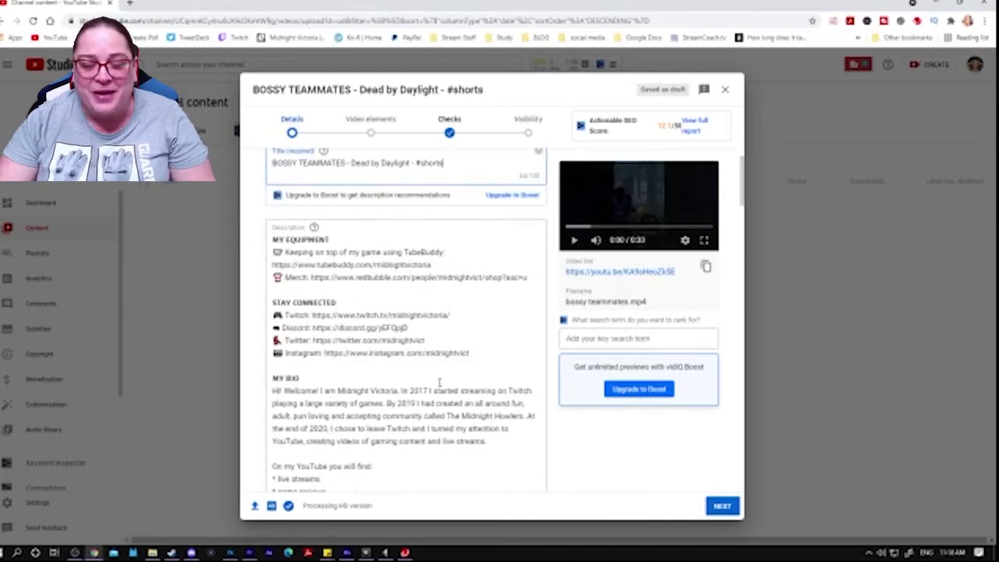
scroll(565, 468, down, 3)
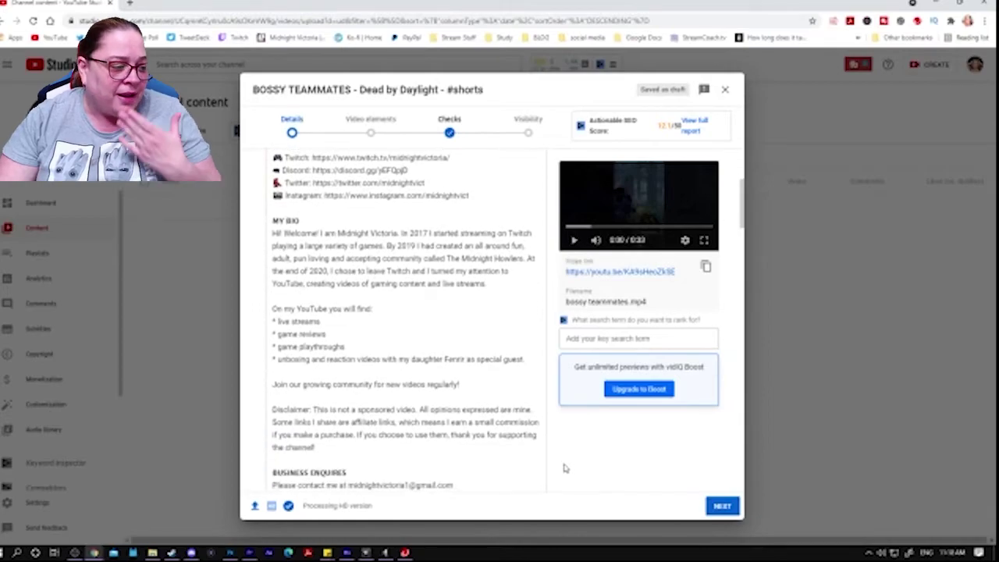
scroll(562, 466, down, 5)
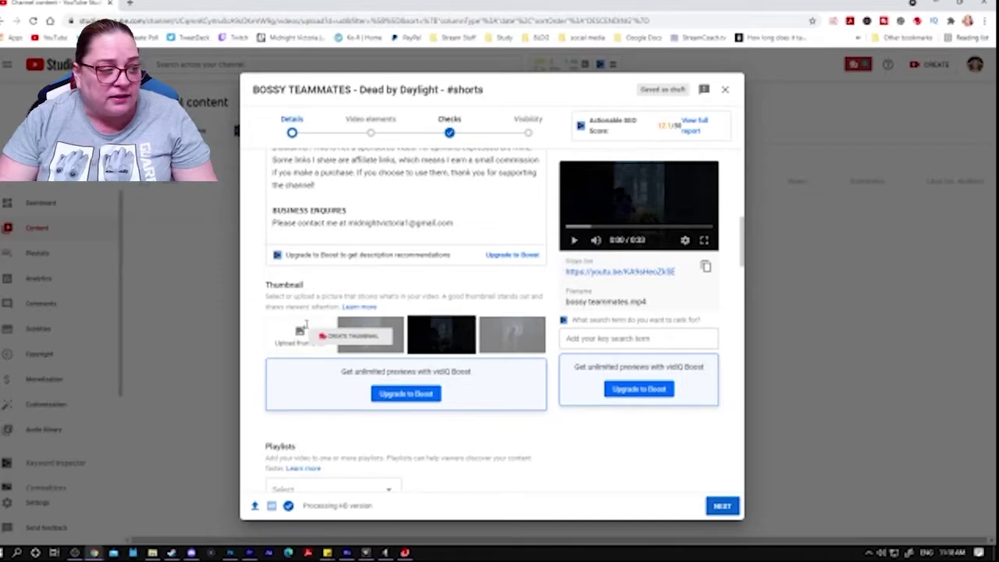
scroll(582, 432, down, 3)
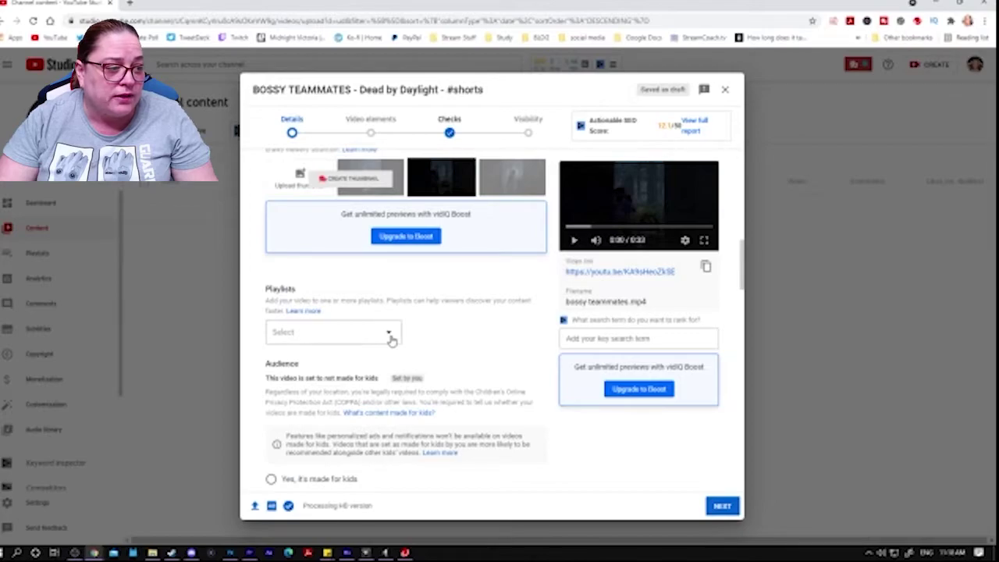
click(389, 336)
click(282, 344)
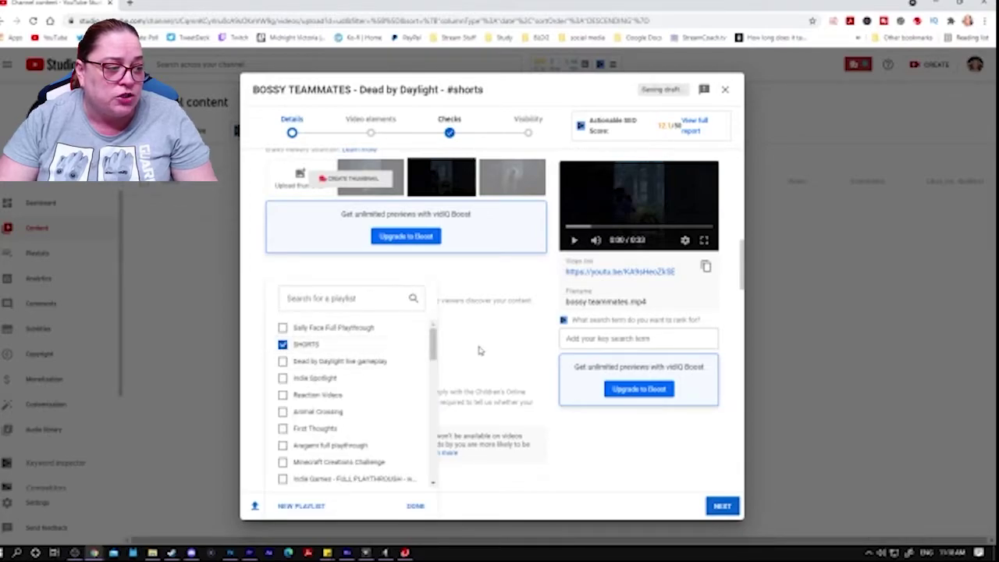
click(486, 349)
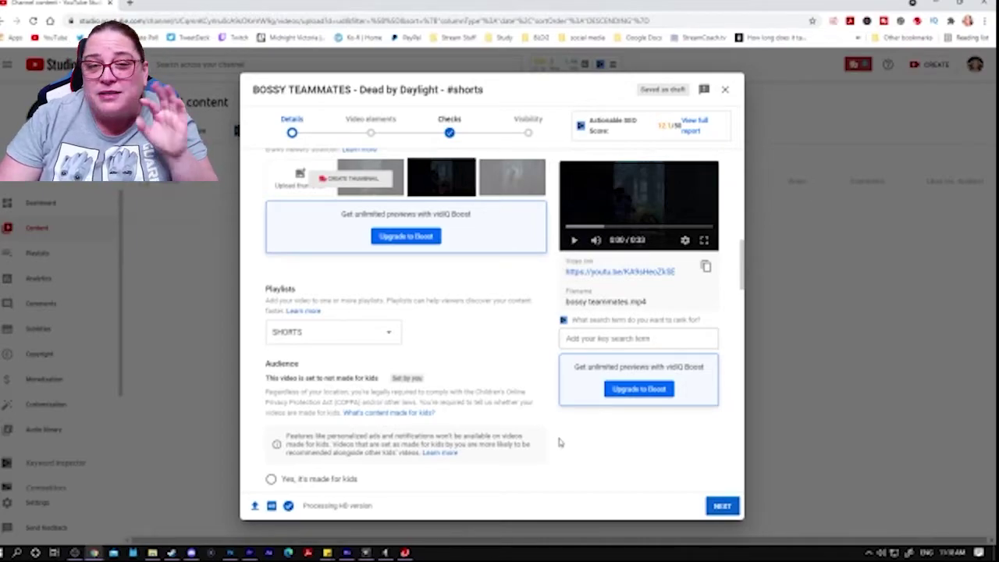
- Add the tags "dead by daylight" and "dead by daylight bossy teammates" to the video
scroll(557, 464, down, 4)
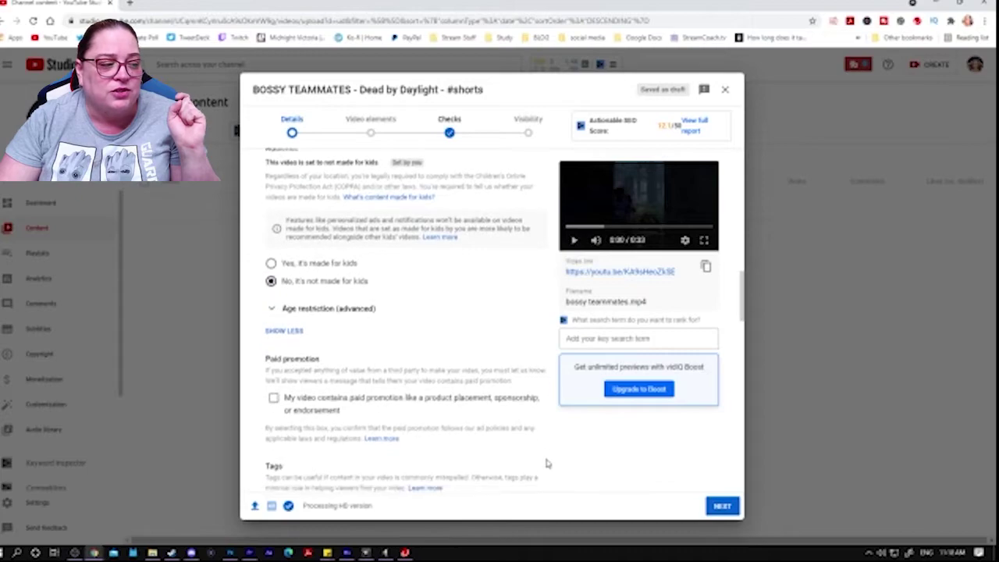
click(386, 380)
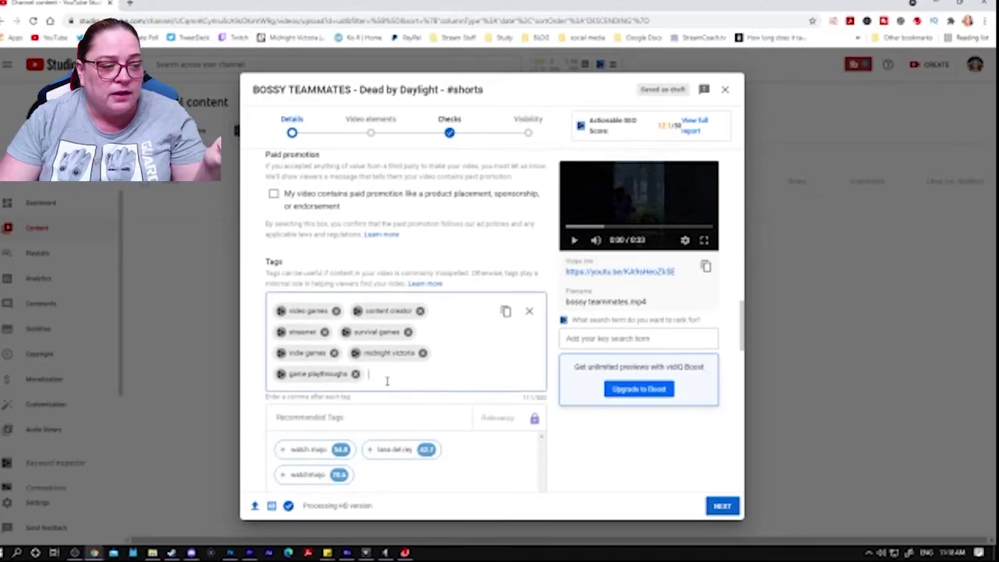
text(dead)
text( by daylight,)
text(ded)
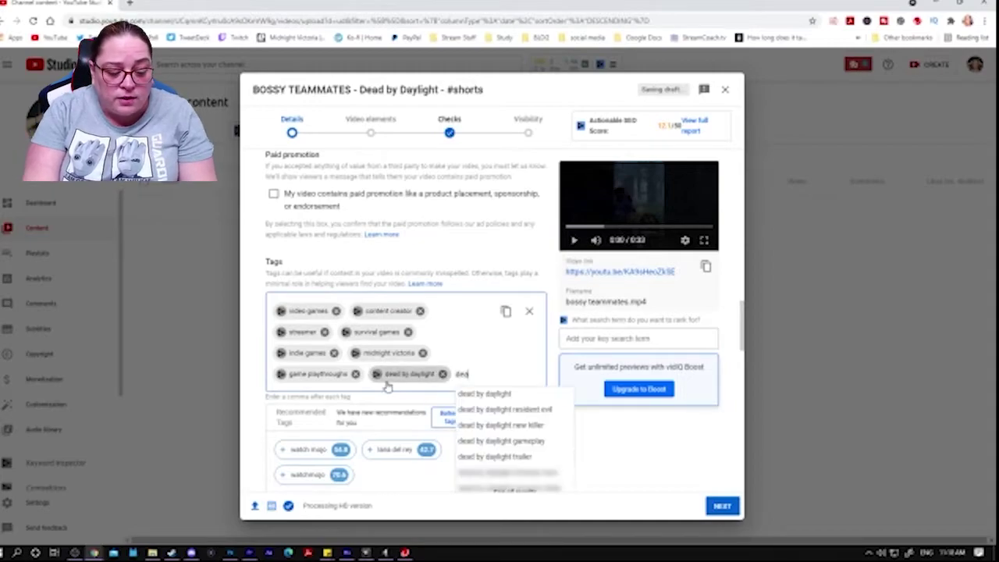
text(d by daylight)
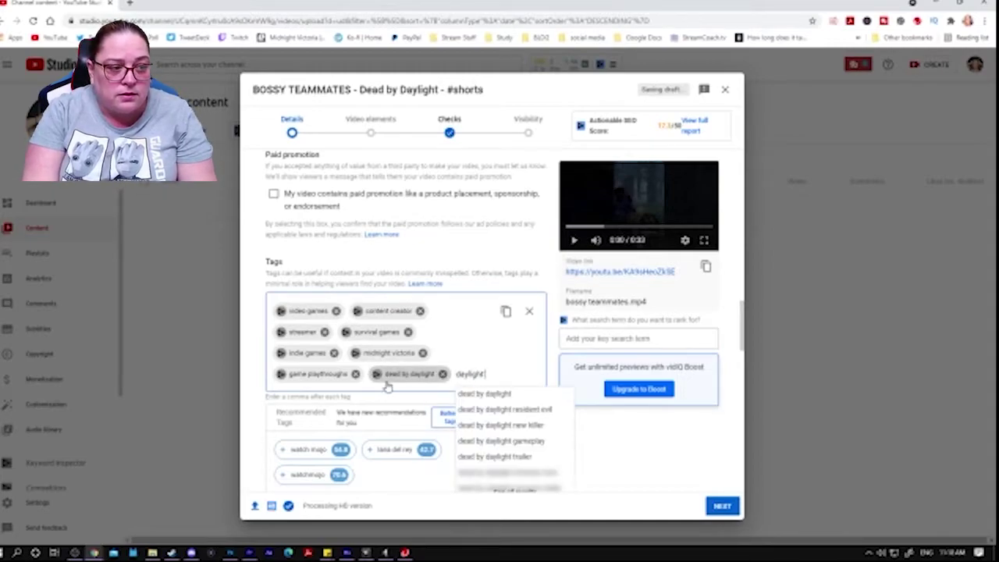
text( boss)
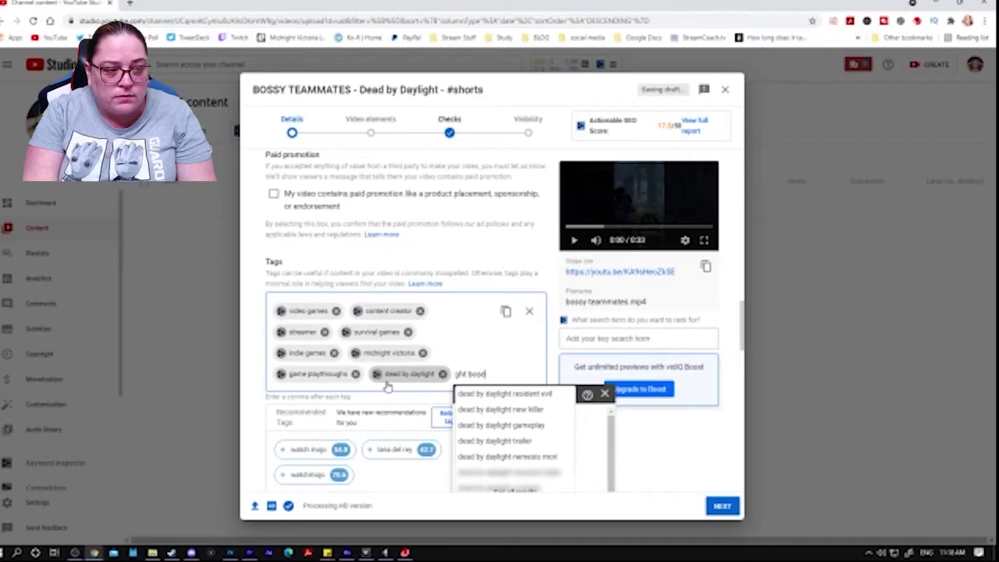
text(y)
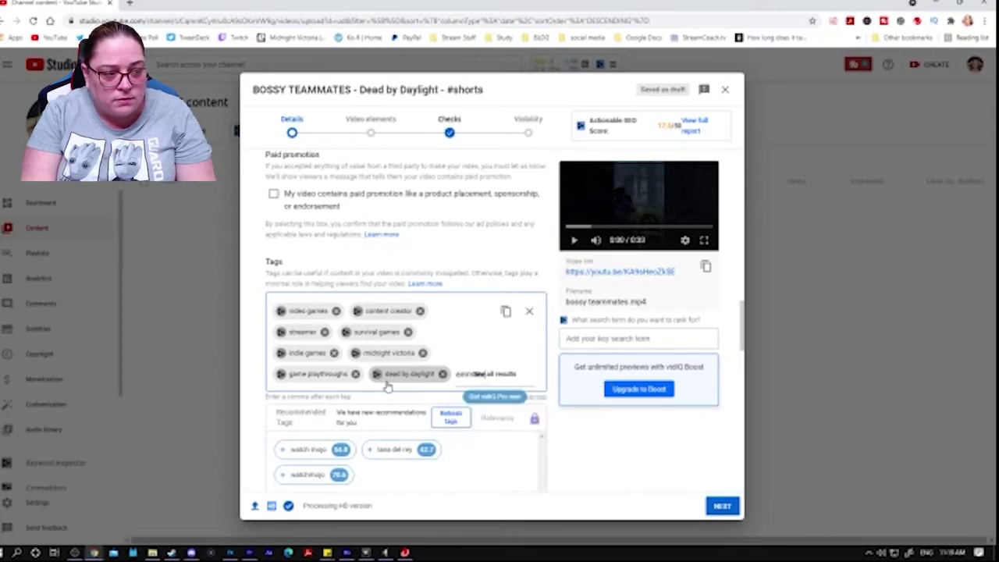
text( teammates)
key(Return)
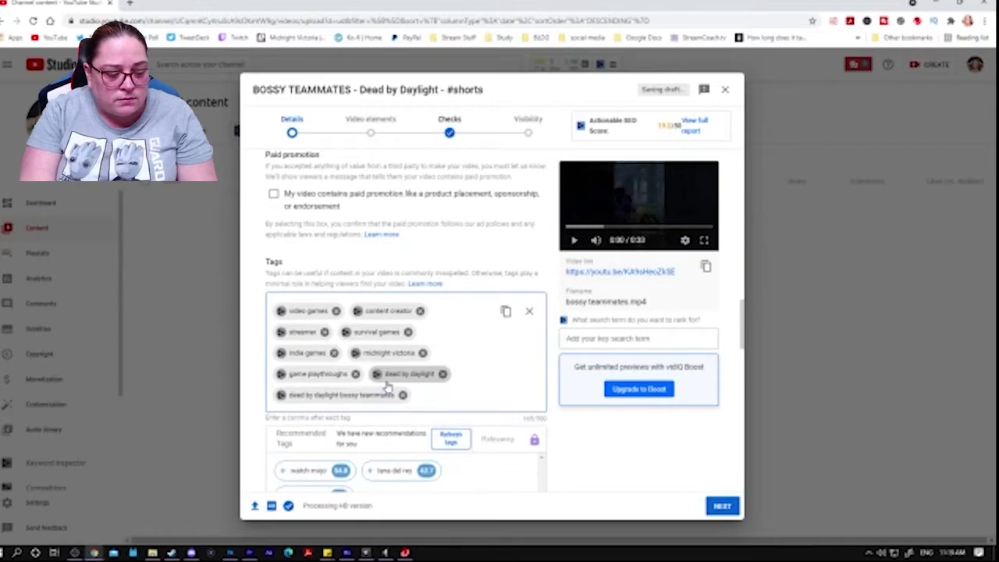
- Add the tags "scolding dwight", "dead by daylight survivor" and "dbd survivor" to the video
text(scolio)
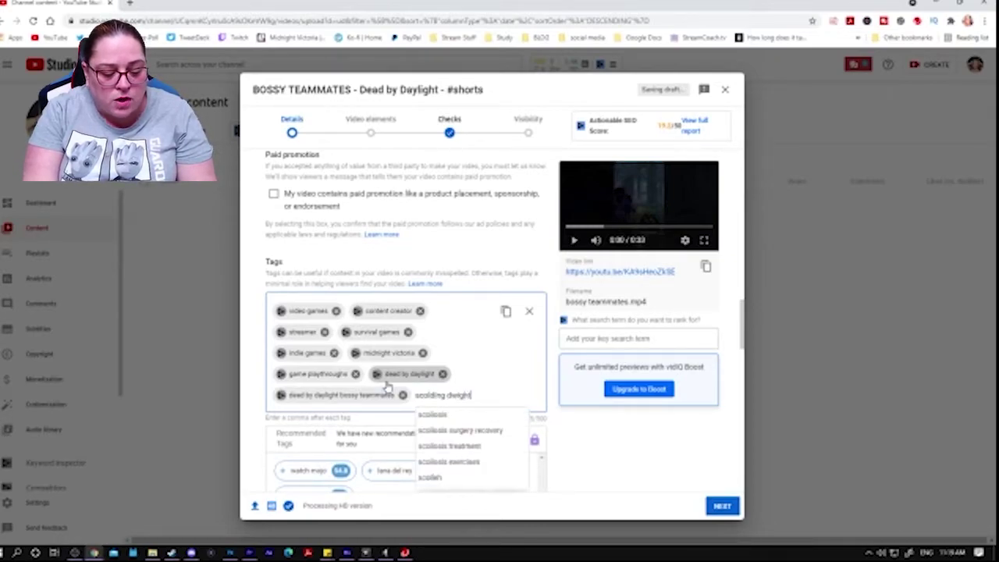
key(Return)
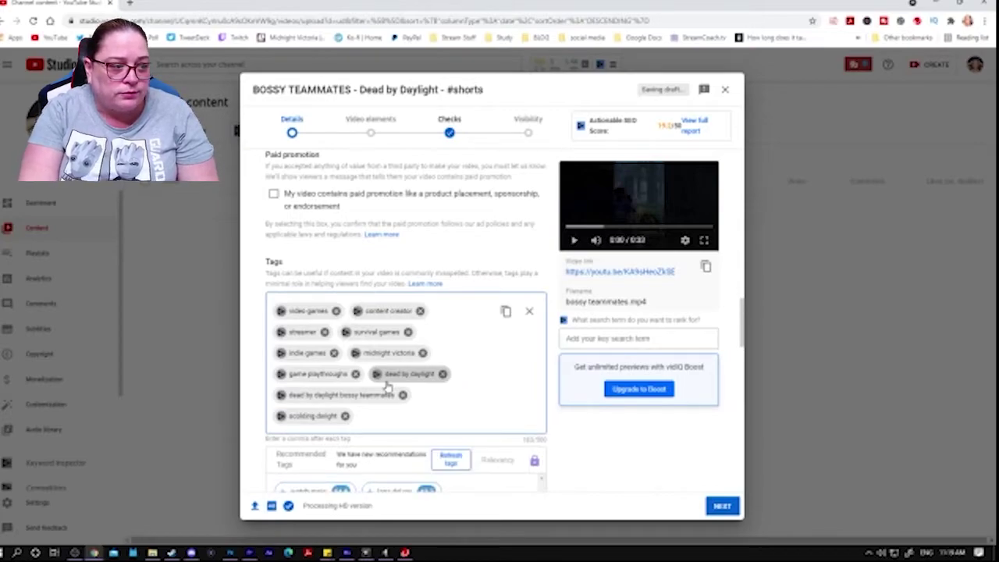
text(de)
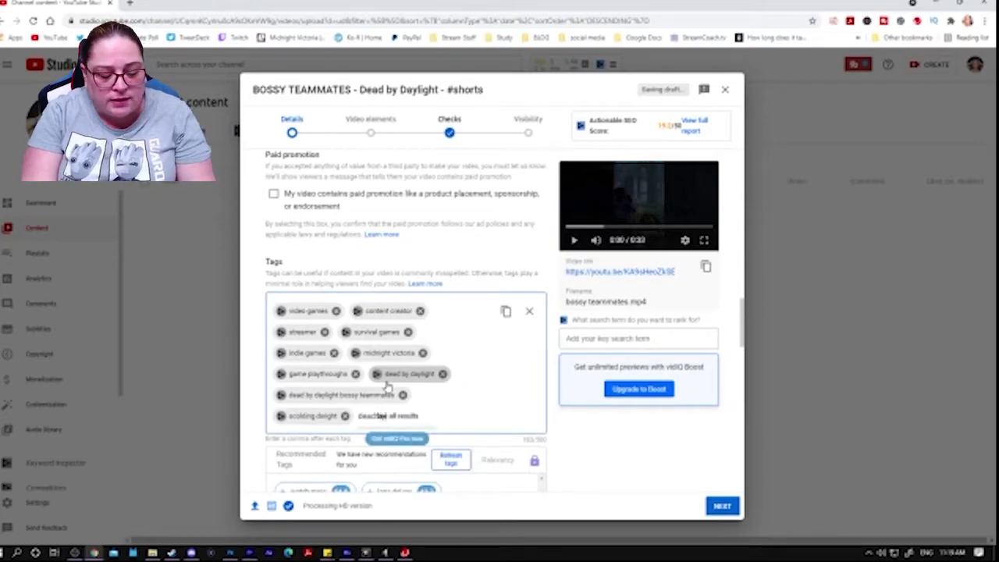
text(ad by daylight survivor)
key(Return)
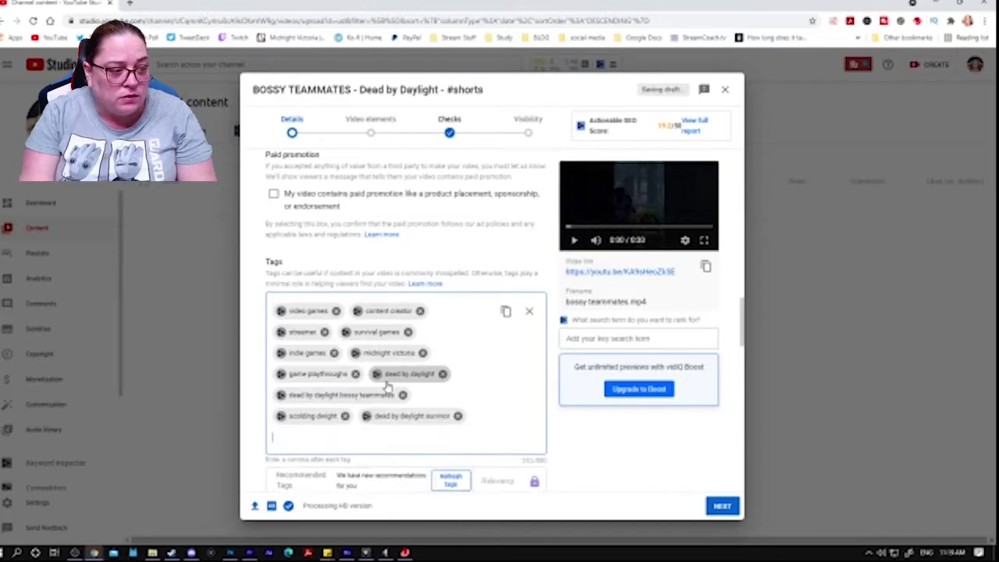
text(dbd survi)
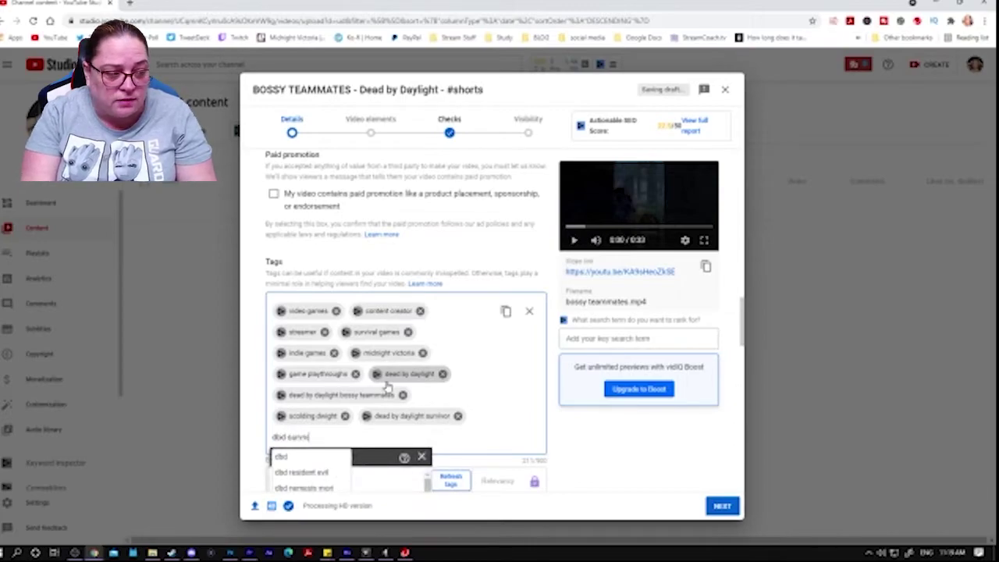
text(vor)
key(Return)
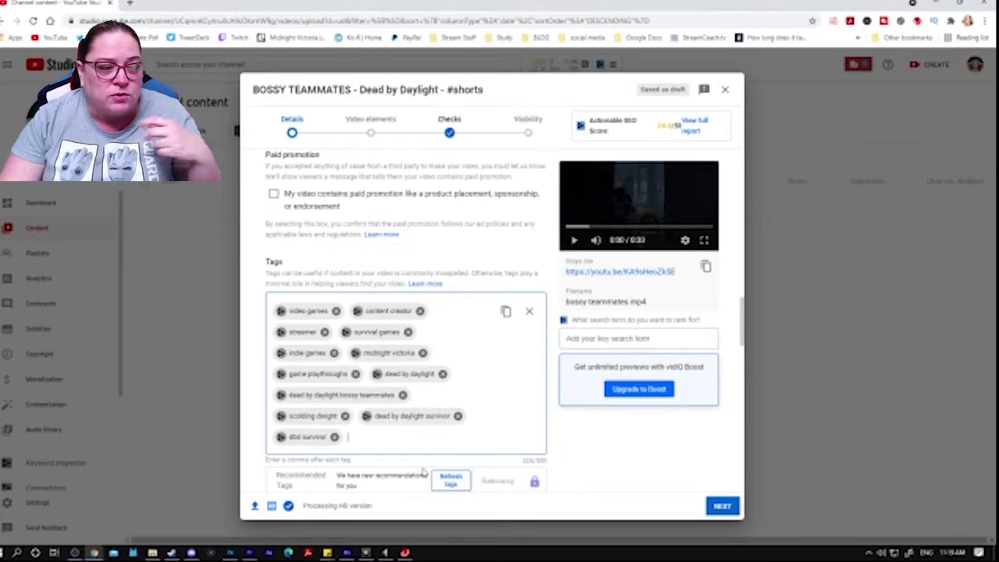
- Look through the recommended tags and add "dead by daylight gameplay" to the video's tags
scroll(564, 456, down, 5)
scroll(571, 466, down, 4)
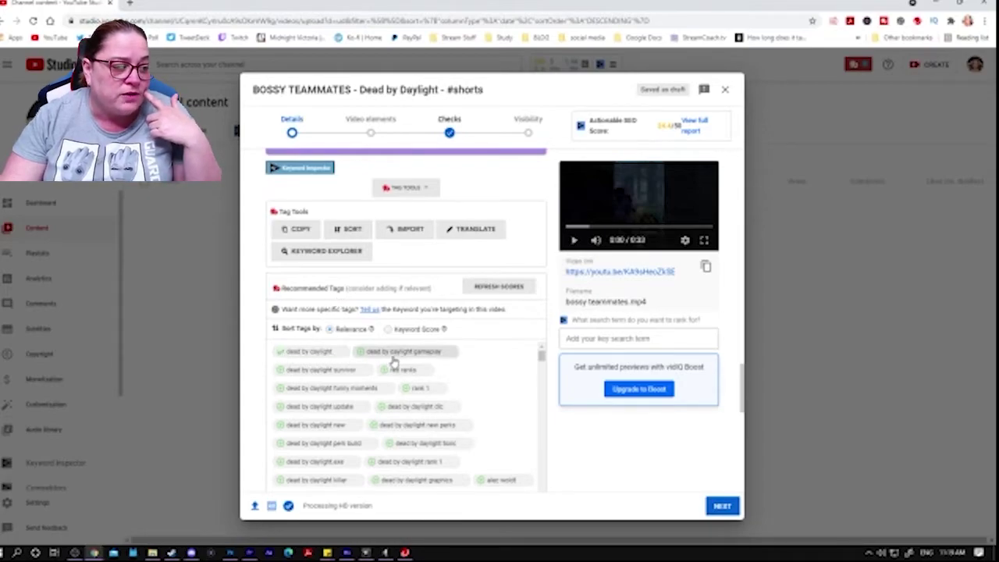
scroll(406, 390, up, 4)
scroll(528, 432, down, 5)
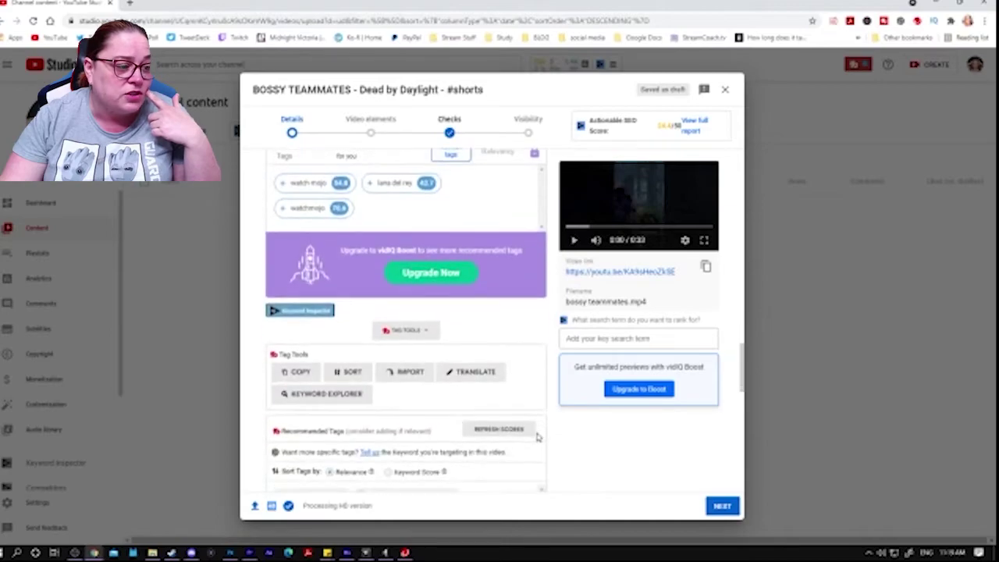
scroll(468, 406, down, 2)
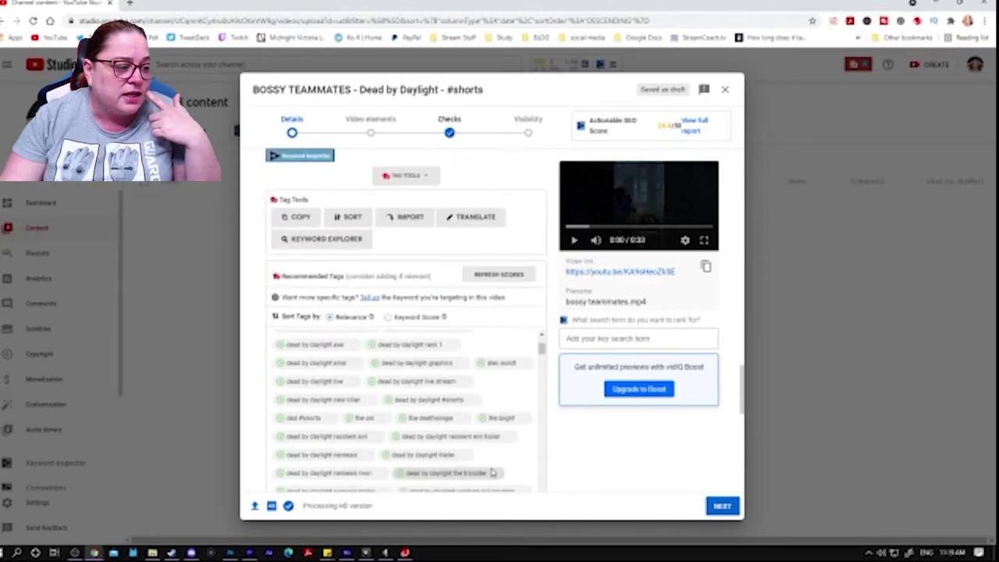
scroll(574, 457, up, 4)
scroll(578, 463, down, 5)
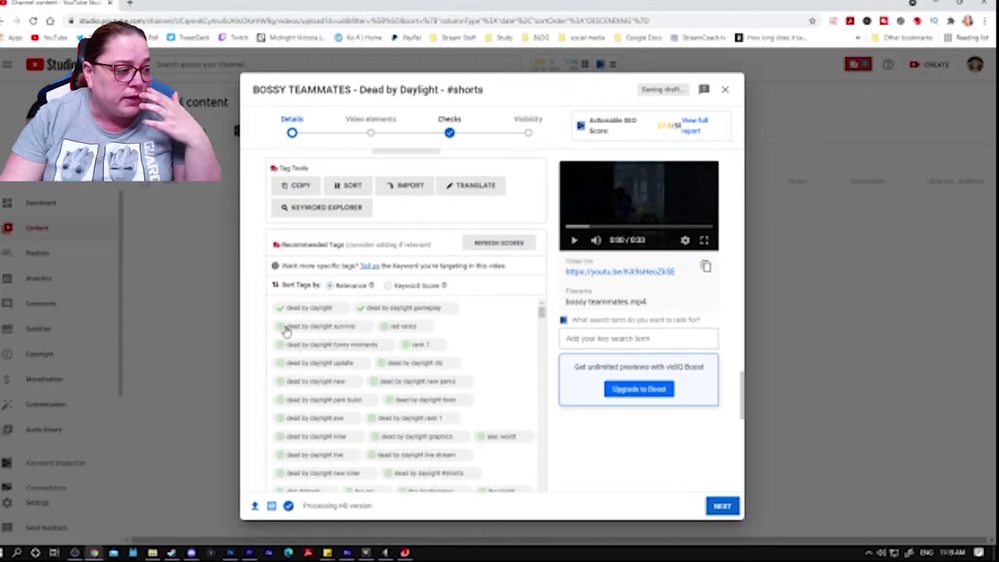
scroll(579, 461, up, 5)
scroll(578, 461, down, 8)
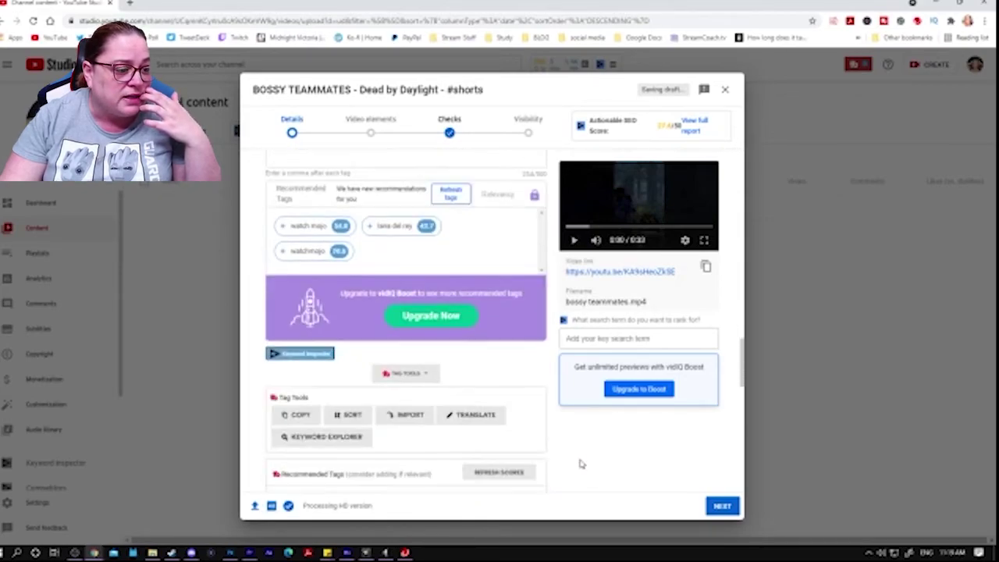
scroll(580, 464, down, 1)
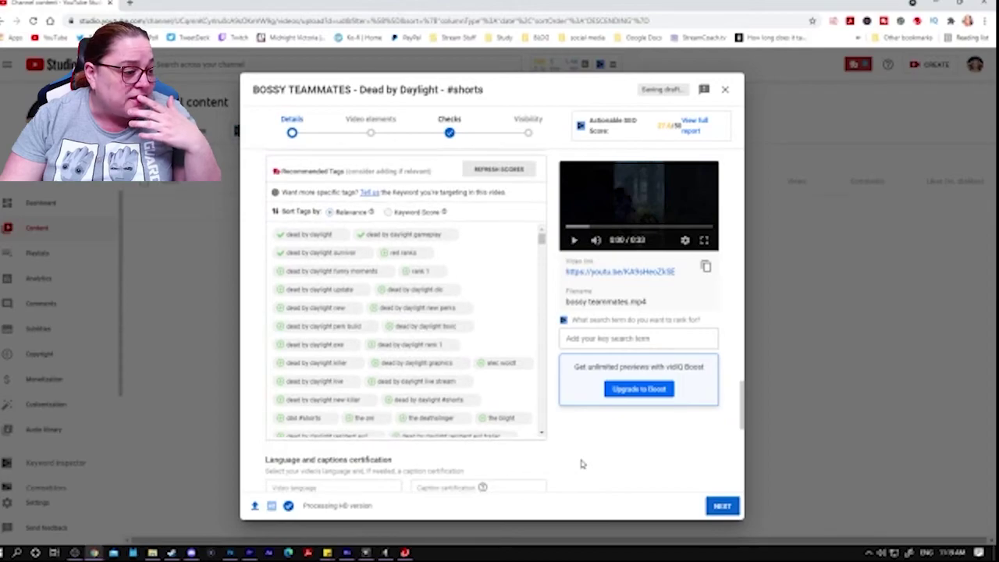
scroll(584, 463, up, 2)
- Set the game title under the Gaming category to the 2016 game Dead by Daylight
scroll(585, 463, down, 8)
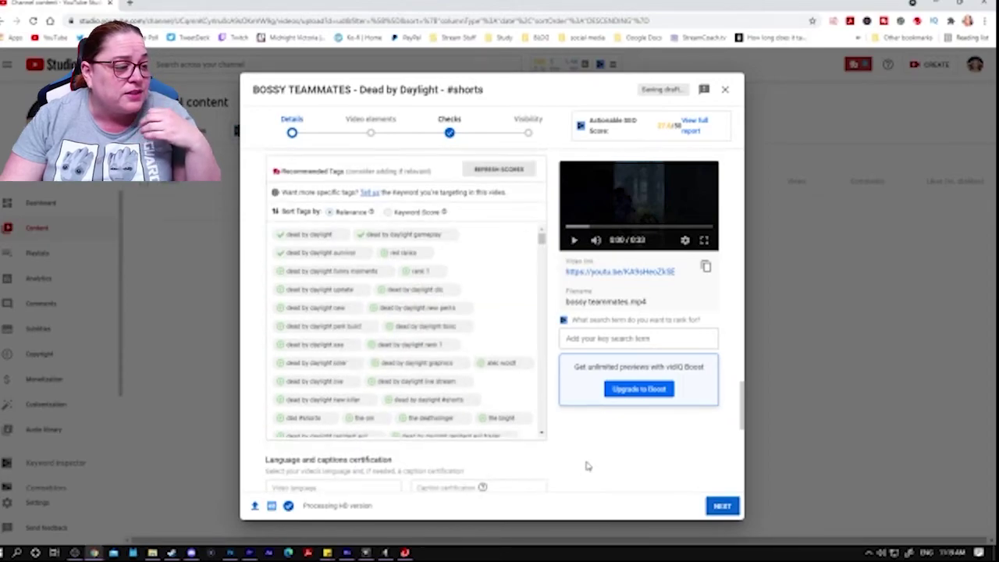
click(308, 363)
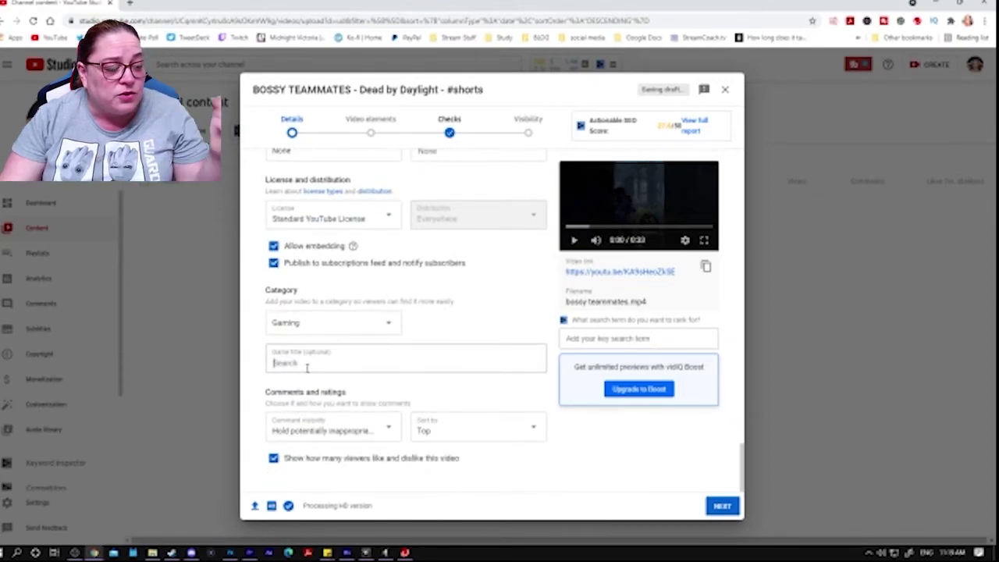
text(dead by)
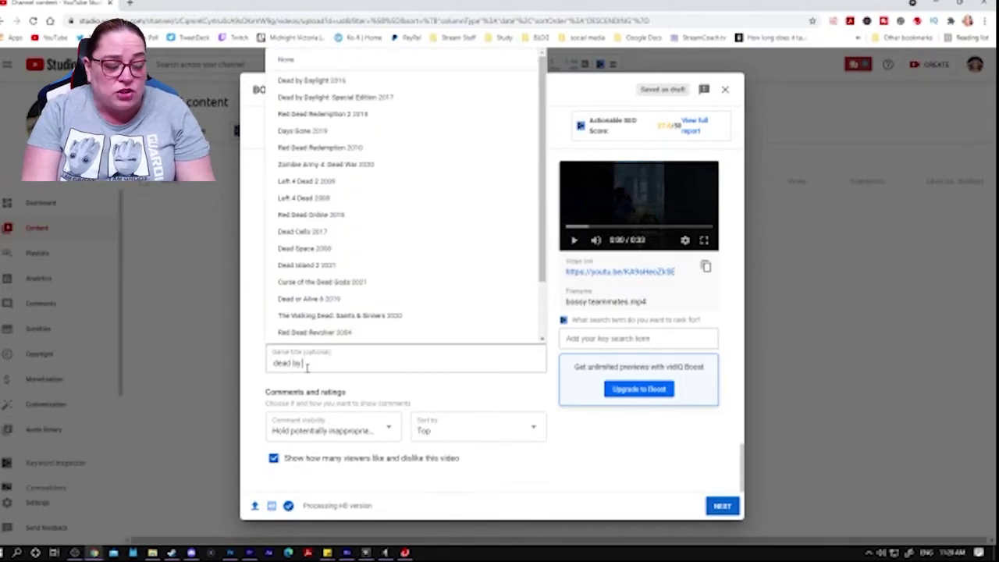
text( daylight)
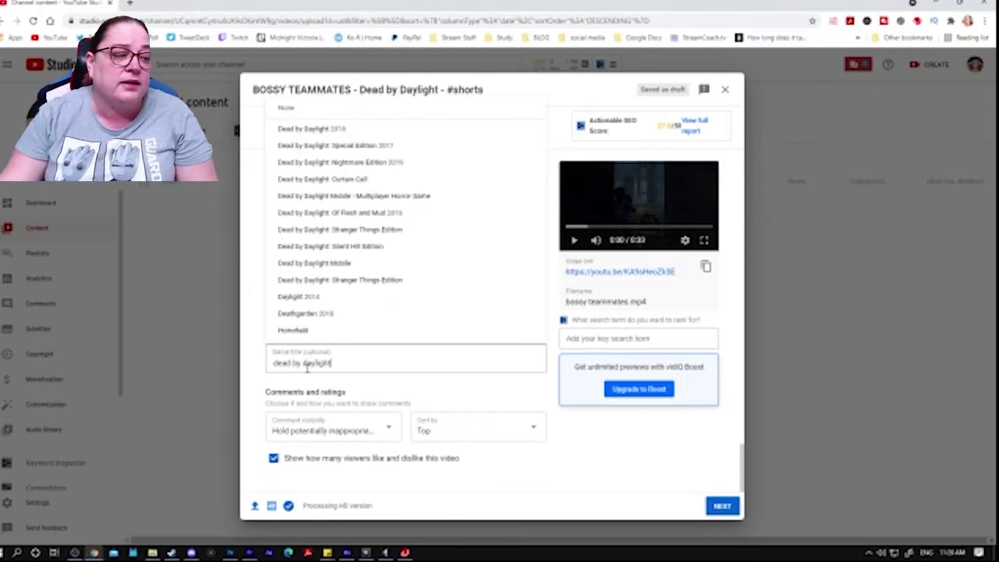
click(317, 131)
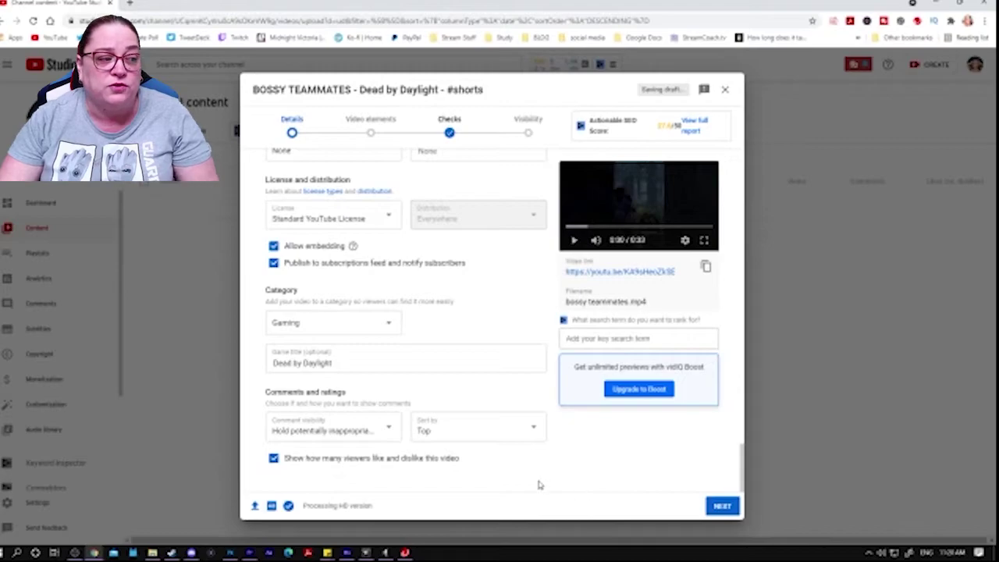
- Start an end screen for the video and apply the layout with one video and one subscribe element
scroll(582, 483, up, 12)
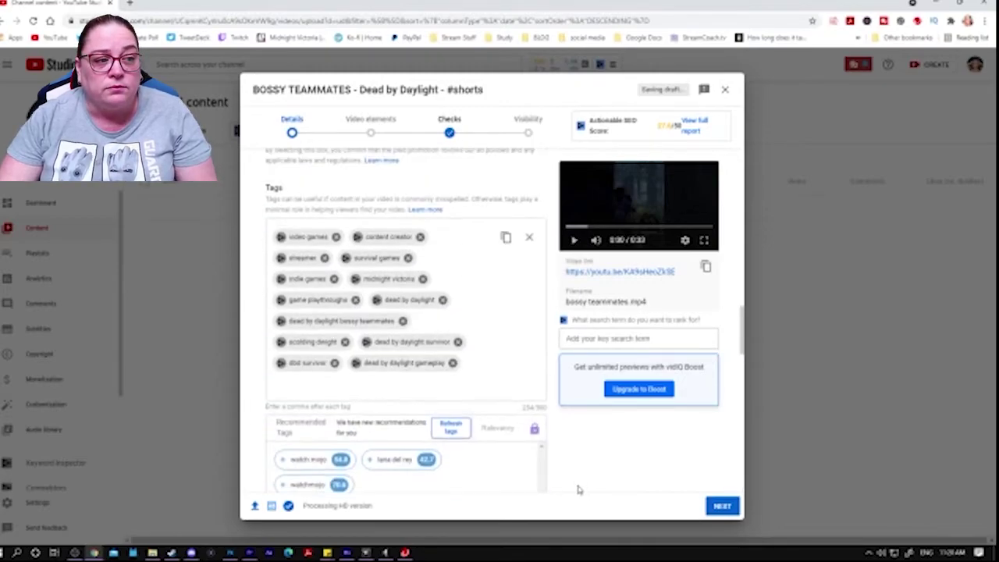
scroll(582, 466, up, 2)
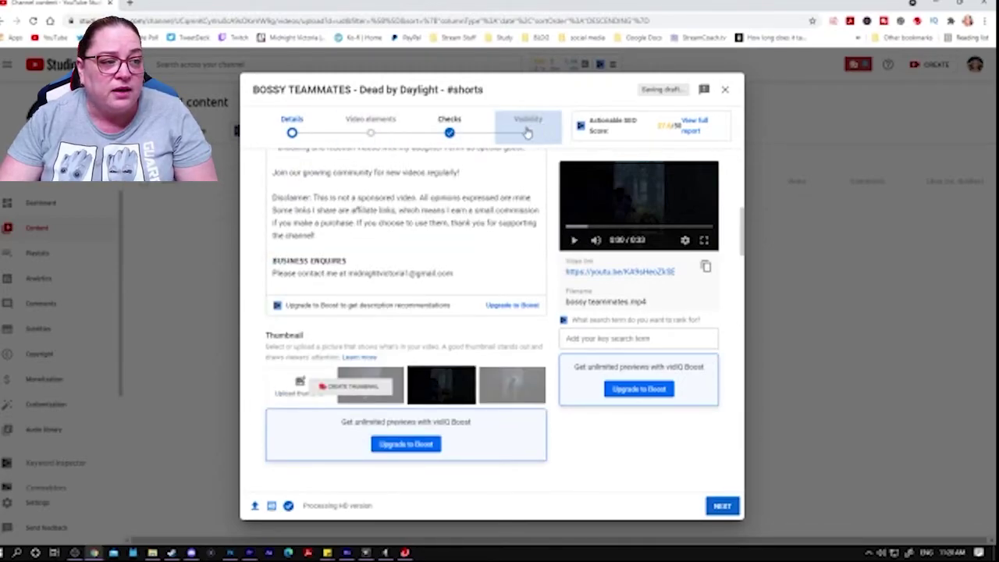
click(375, 138)
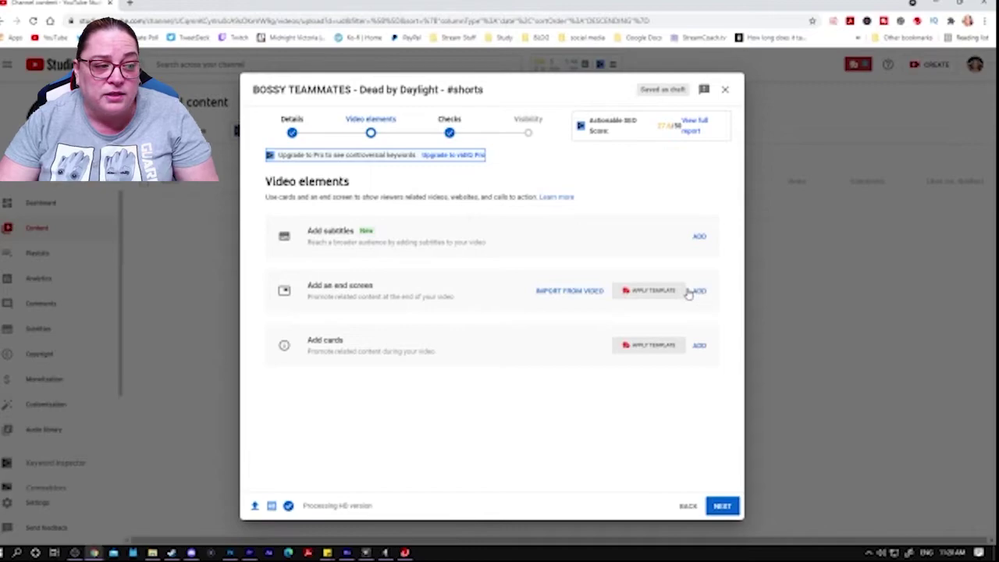
click(694, 291)
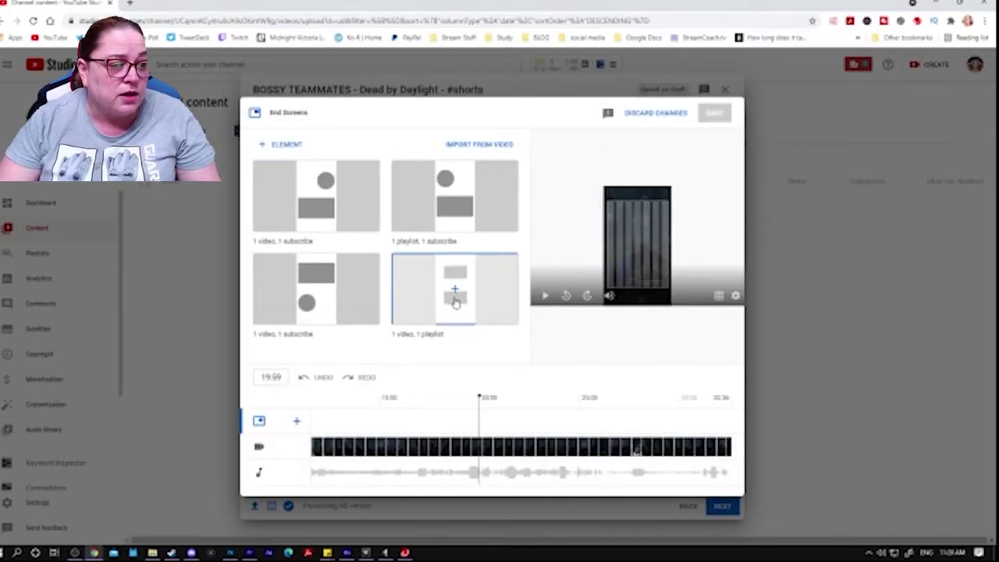
click(351, 226)
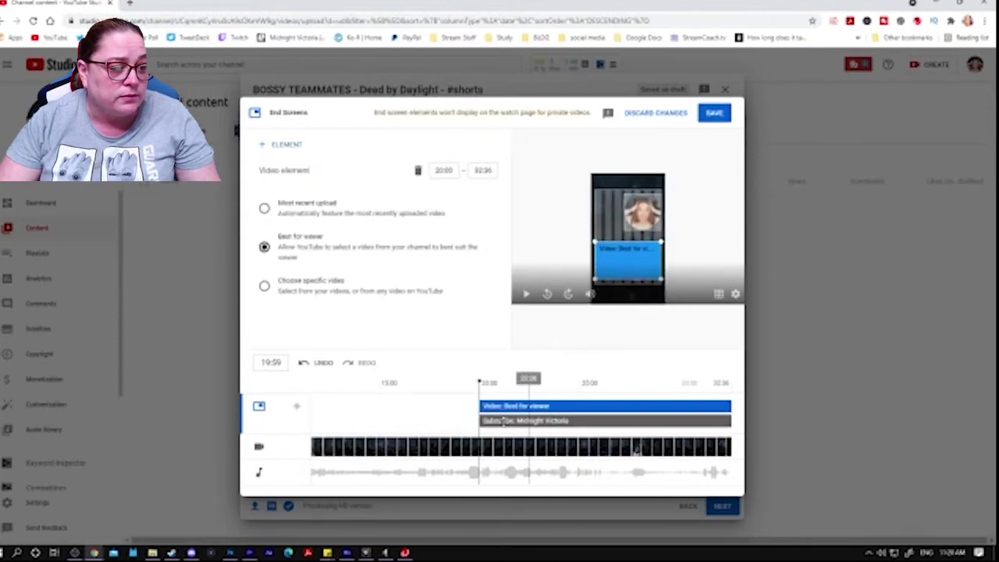
drag(481, 406, 656, 415)
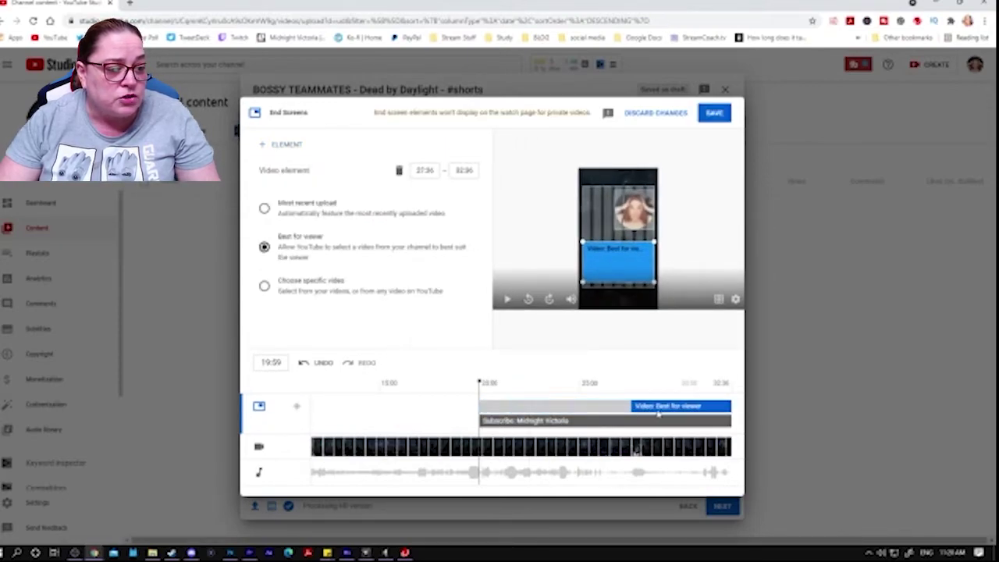
drag(476, 421, 630, 420)
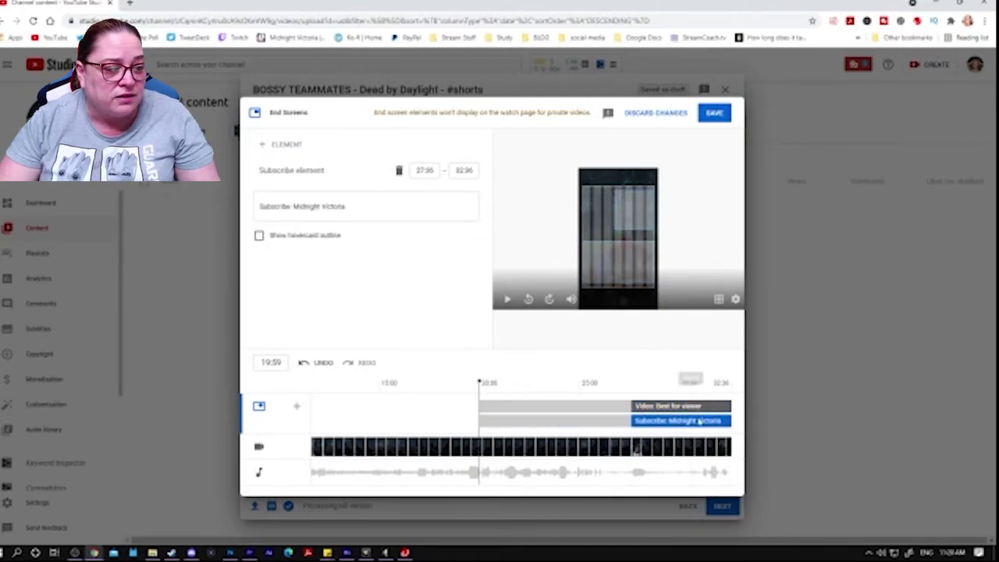
click(653, 408)
key(Delete)
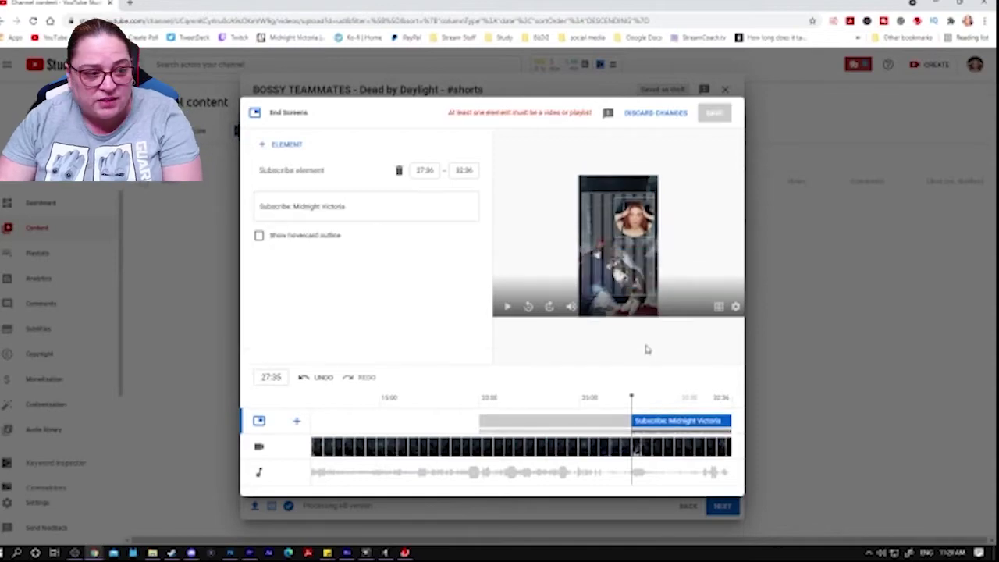
drag(634, 217, 624, 214)
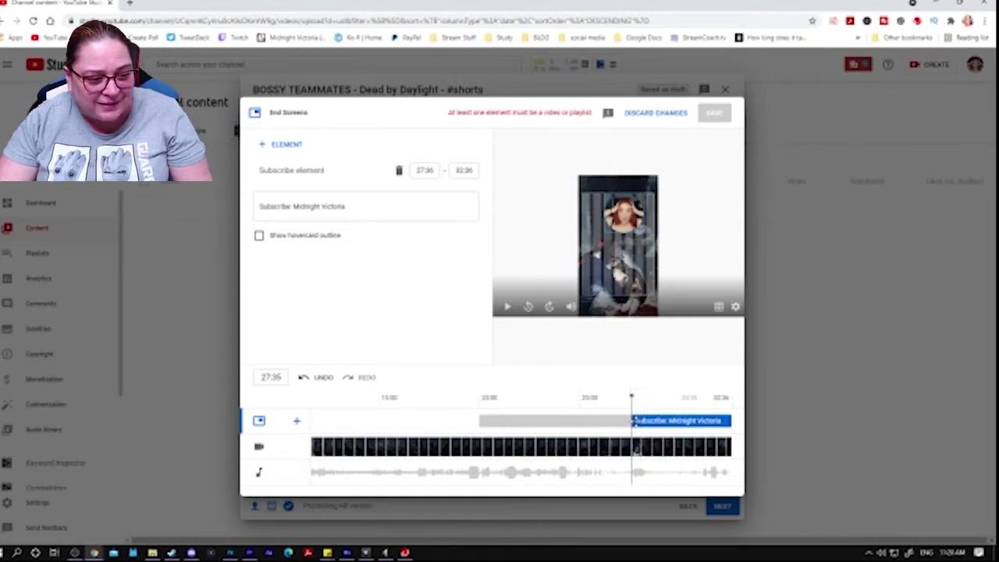
key(Delete)
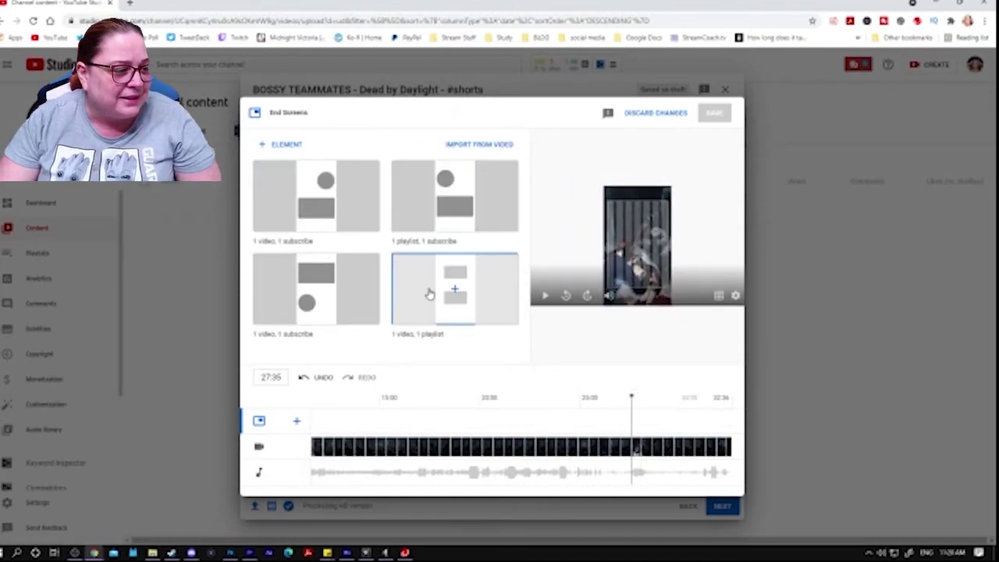
click(362, 216)
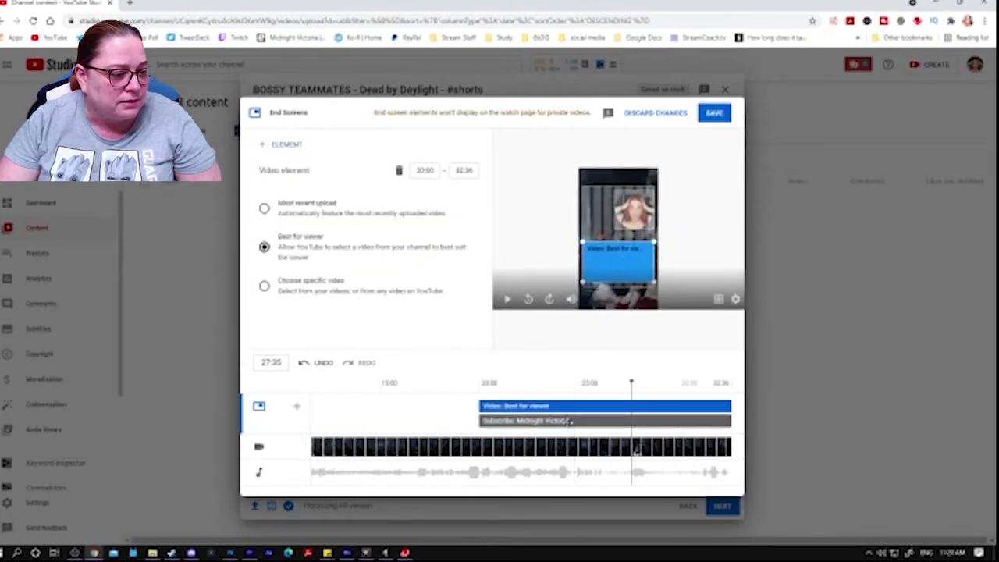
- Spread the subscribe and video elements slightly apart vertically and shorten both to run from 27:36 to 32:36
click(628, 208)
click(628, 265)
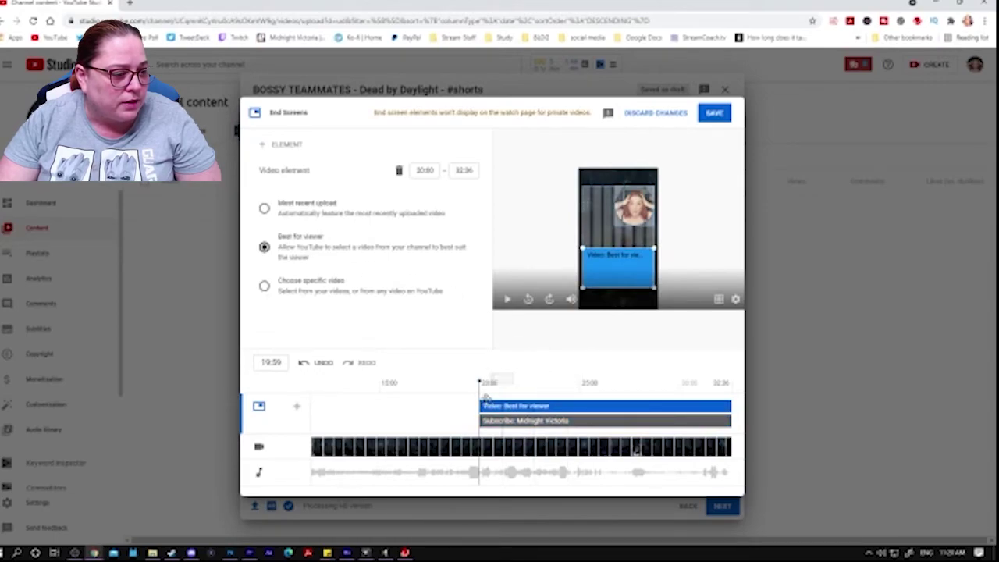
drag(480, 405, 731, 409)
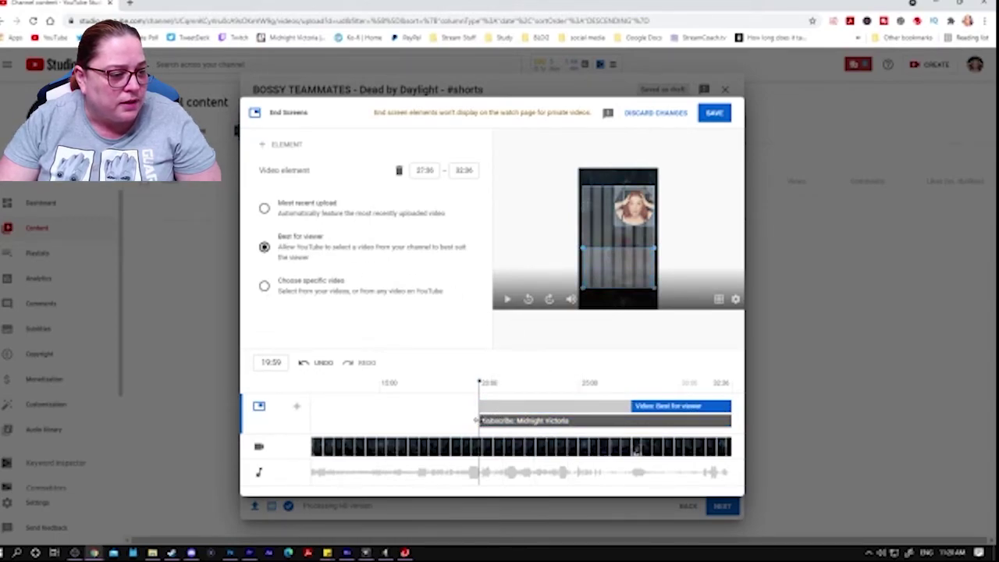
drag(482, 420, 632, 421)
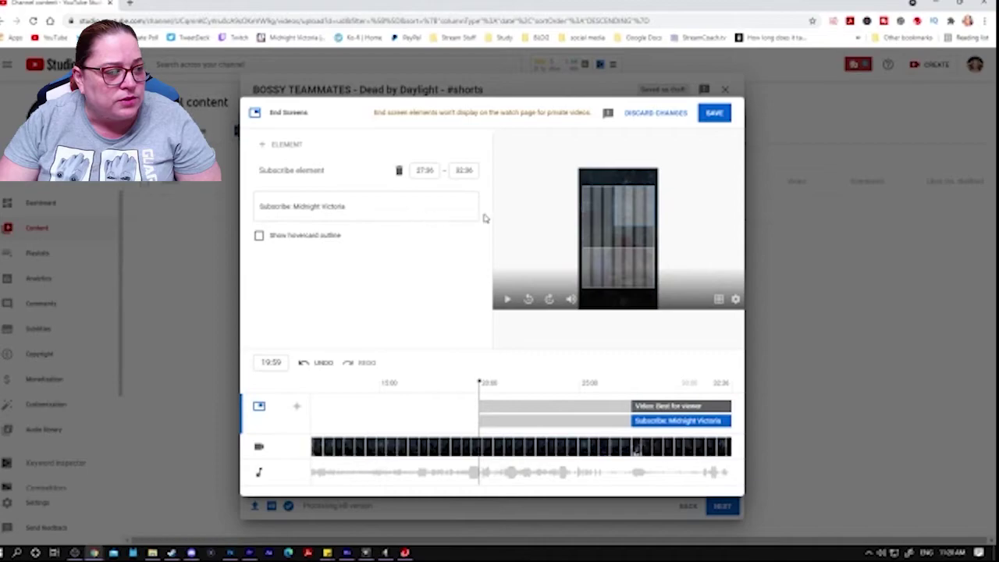
- Make the end screen's video element feature the channel's own "NO PIGGY - Dead by Daylight - #shorts" video, searching for "dead by", and save the end screen
click(660, 406)
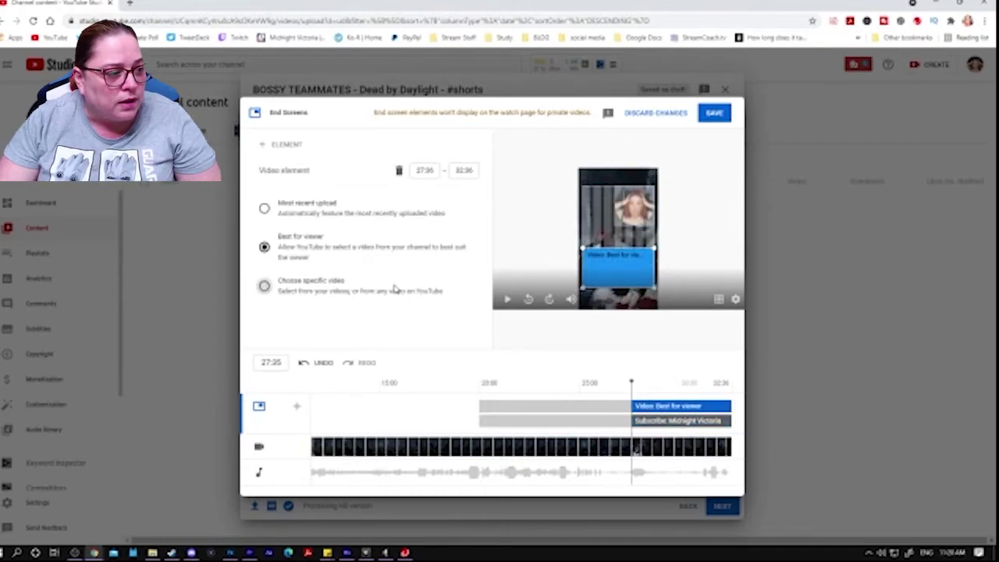
click(394, 288)
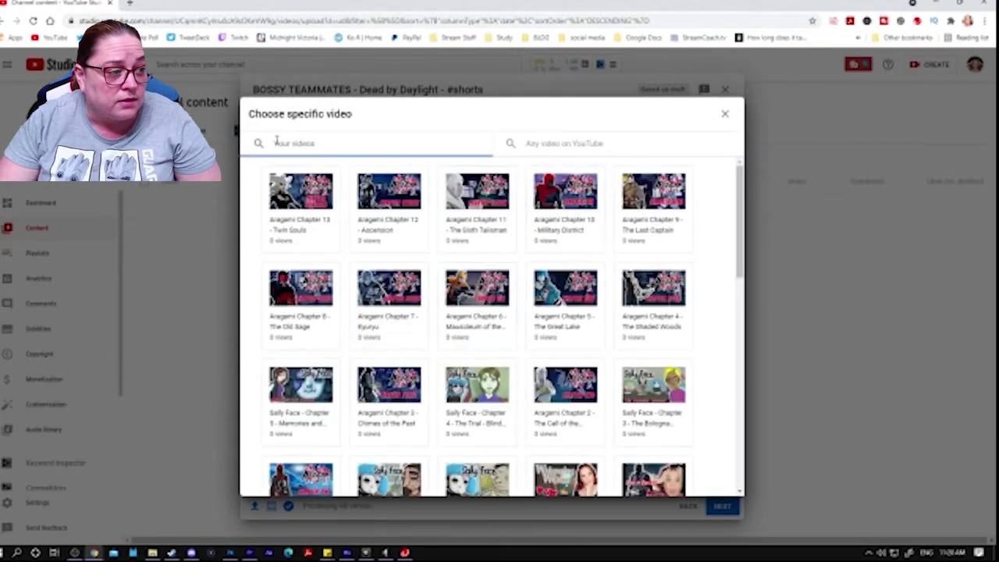
text(dead by)
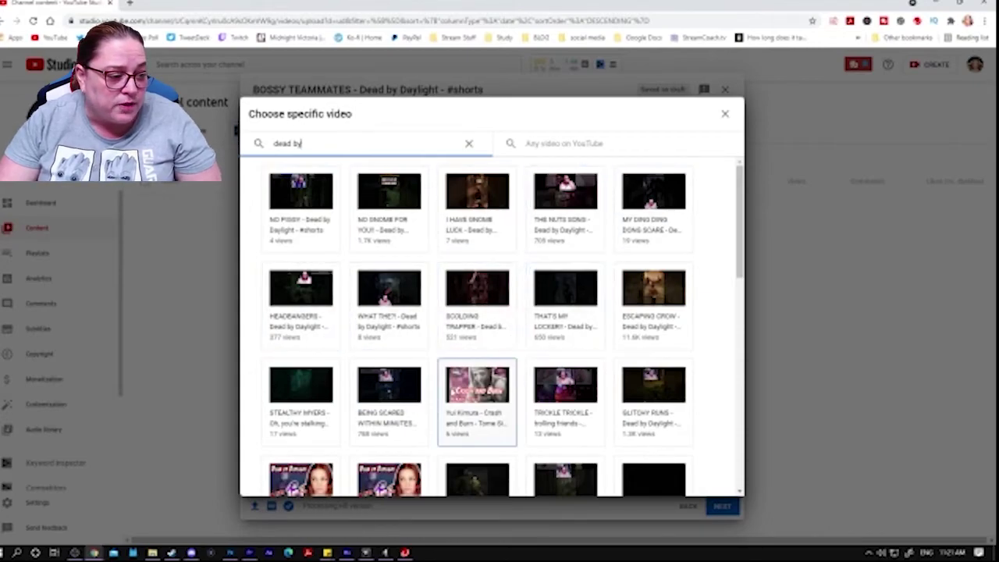
scroll(461, 383, down, 1)
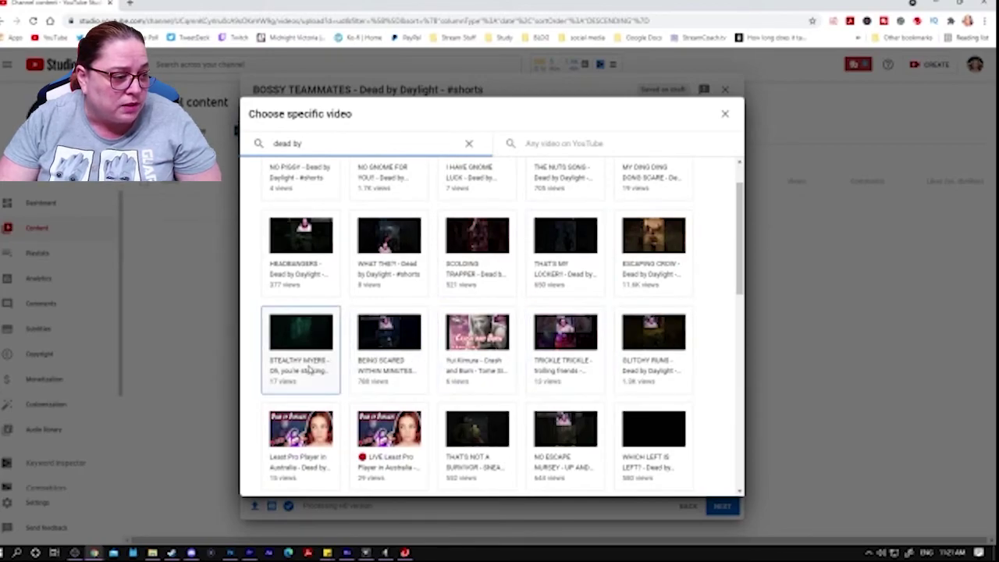
scroll(312, 372, up, 1)
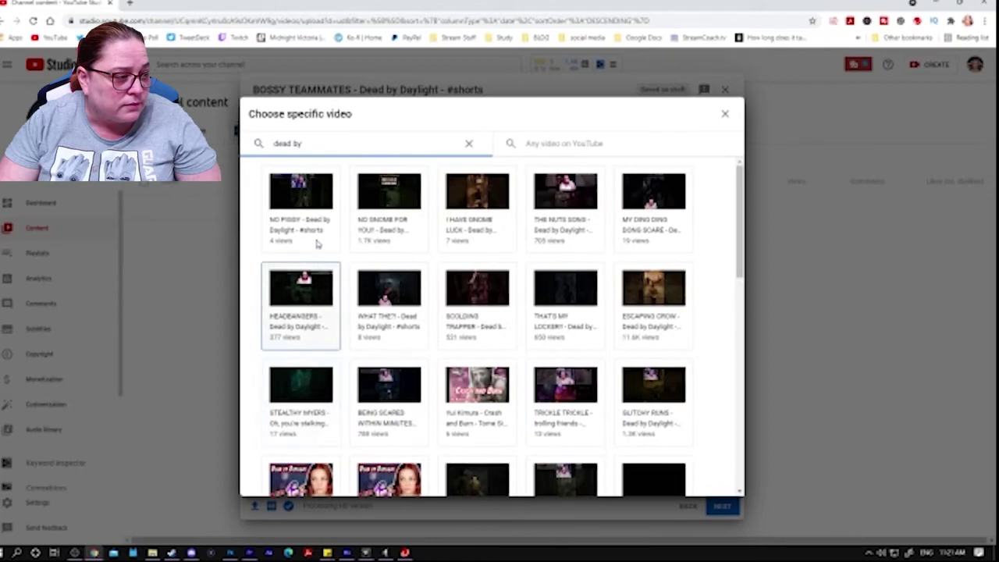
click(293, 199)
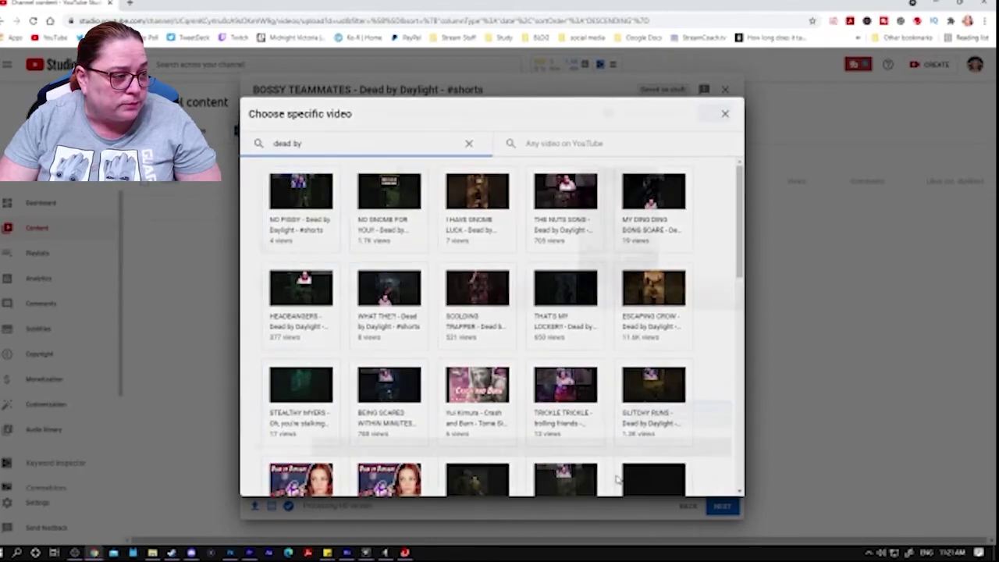
click(718, 115)
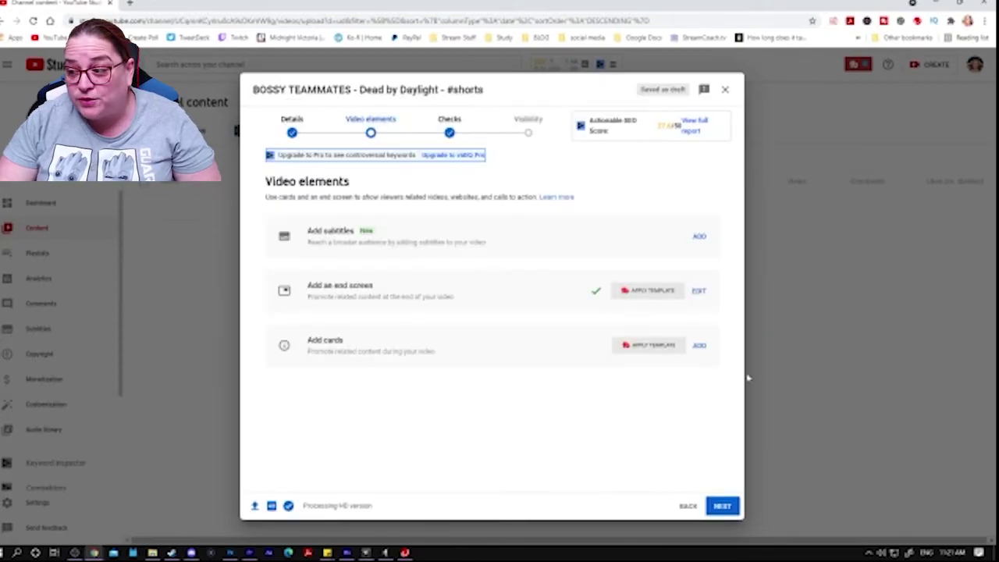
- Schedule the video to go public on May 28, 2021 at 7:30 PM, submit the schedule and close the confirmation
click(528, 129)
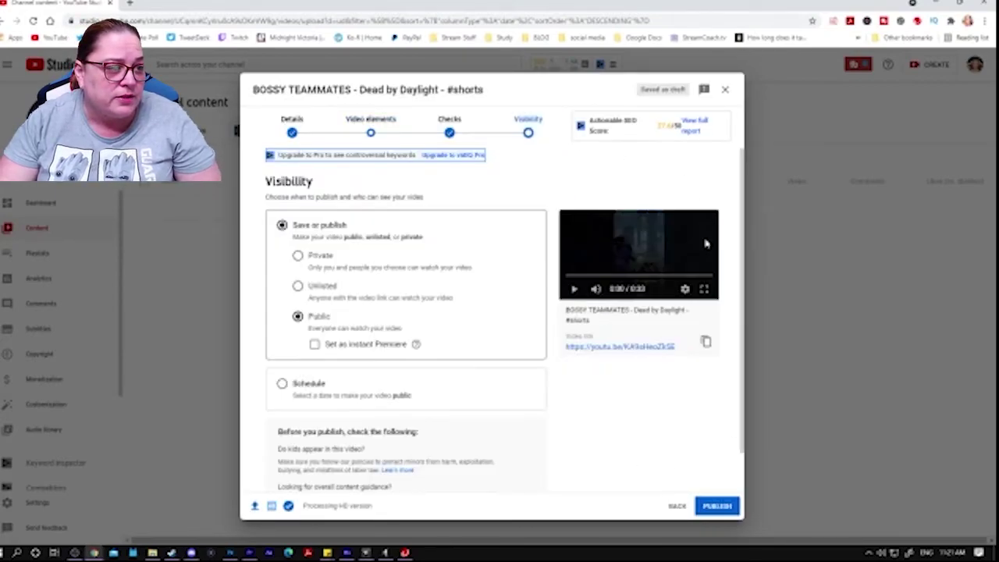
click(281, 384)
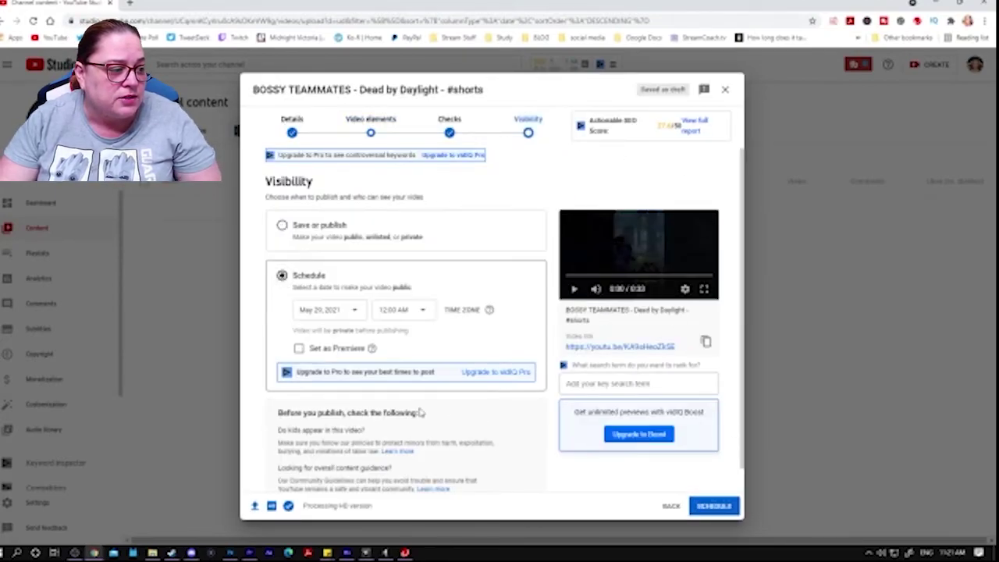
click(340, 315)
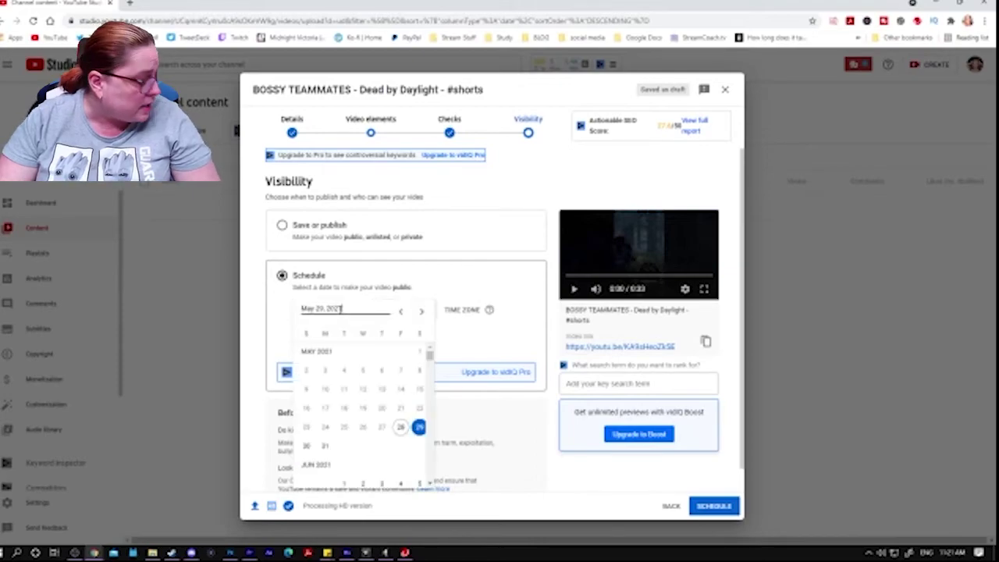
click(399, 427)
click(413, 312)
scroll(402, 257, down, 5)
scroll(402, 258, down, 10)
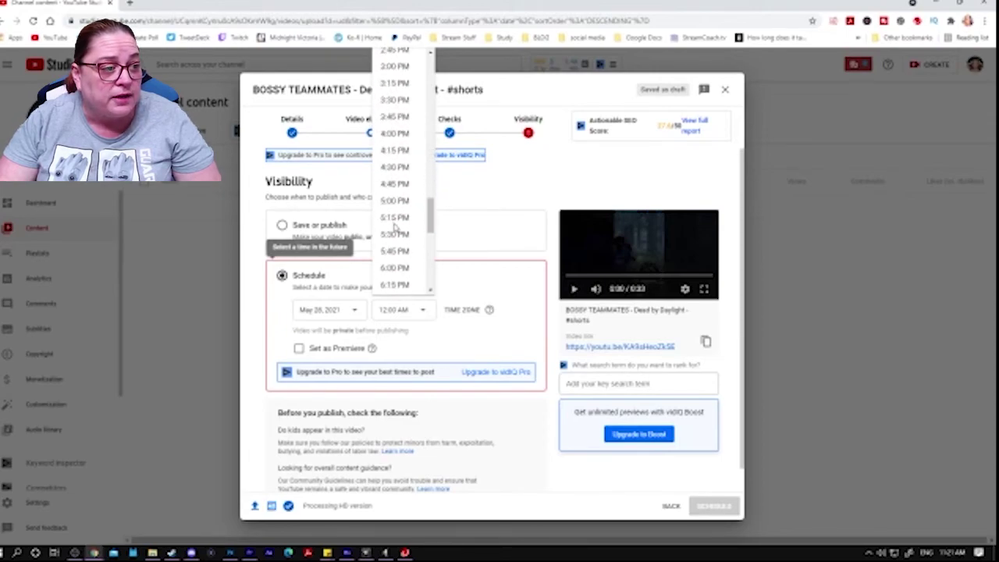
click(391, 264)
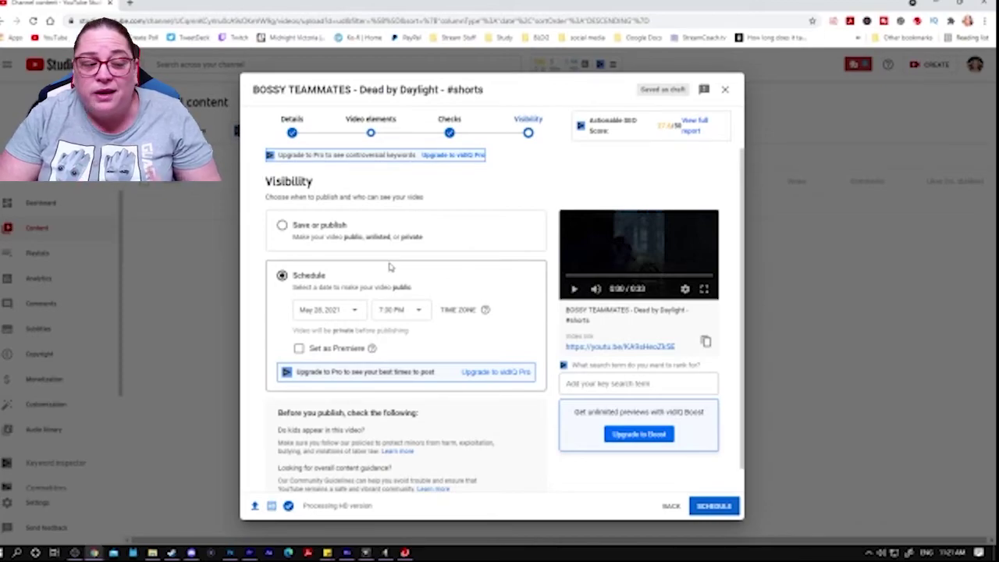
scroll(633, 445, down, 1)
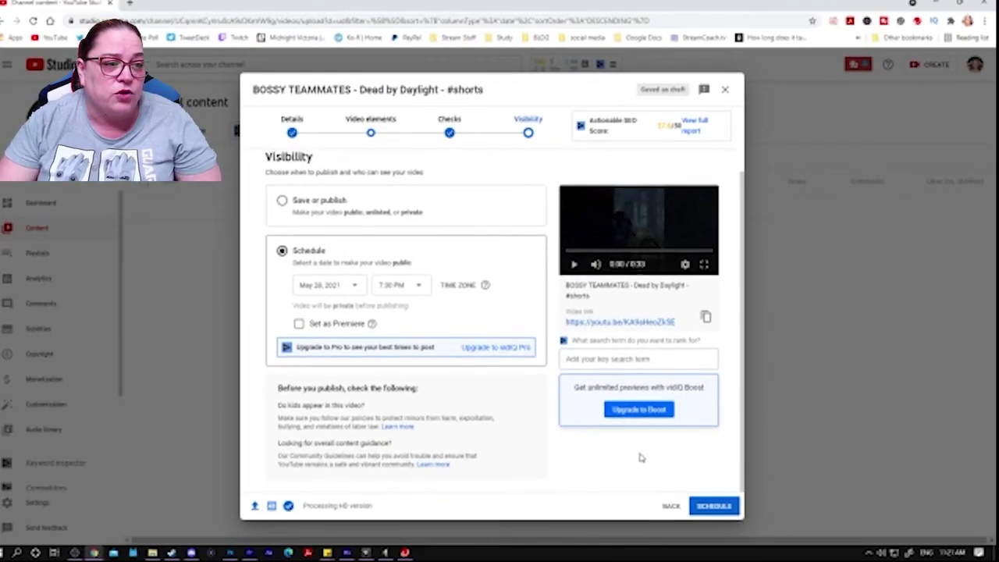
click(712, 512)
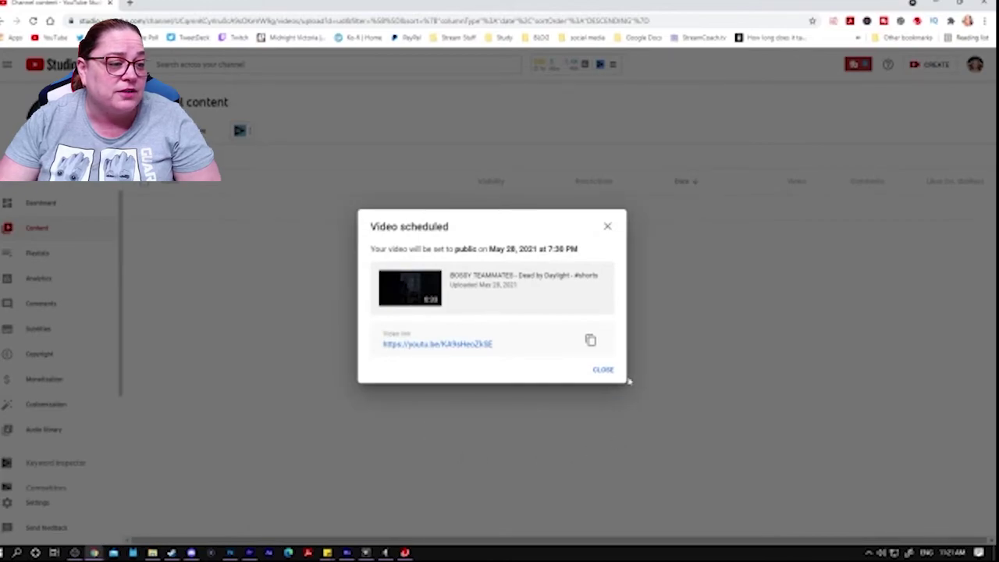
click(604, 370)
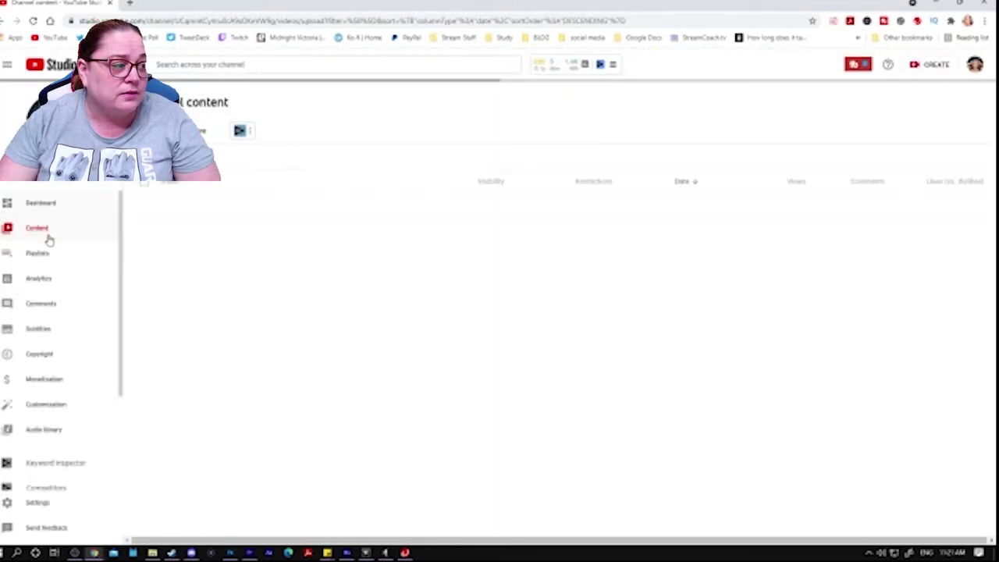
- Look through the channel's content list for the scheduled BOSSY TEAMMATES short and the previously published shorts
scroll(475, 425, down, 2)
scroll(475, 425, down, 6)
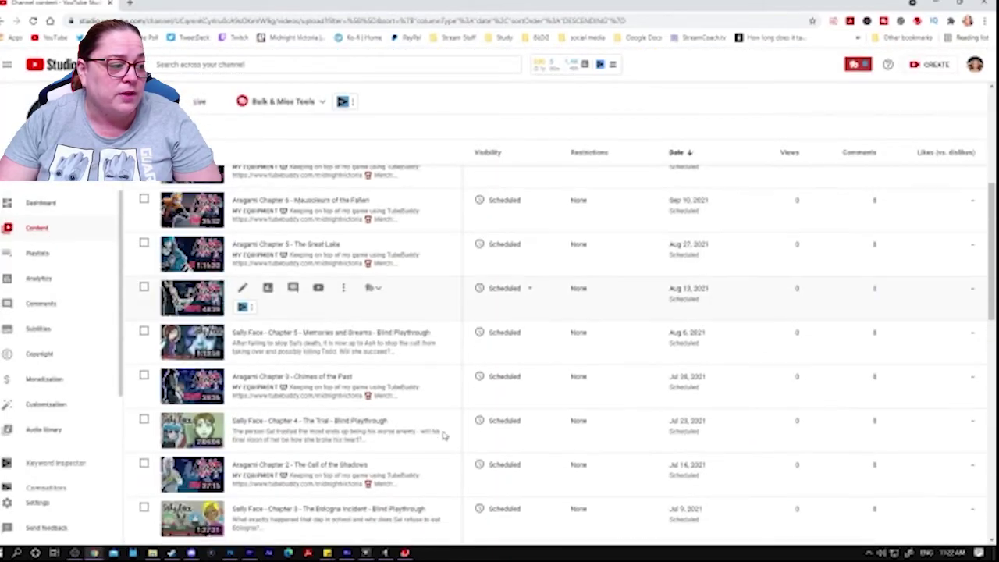
scroll(284, 453, down, 2)
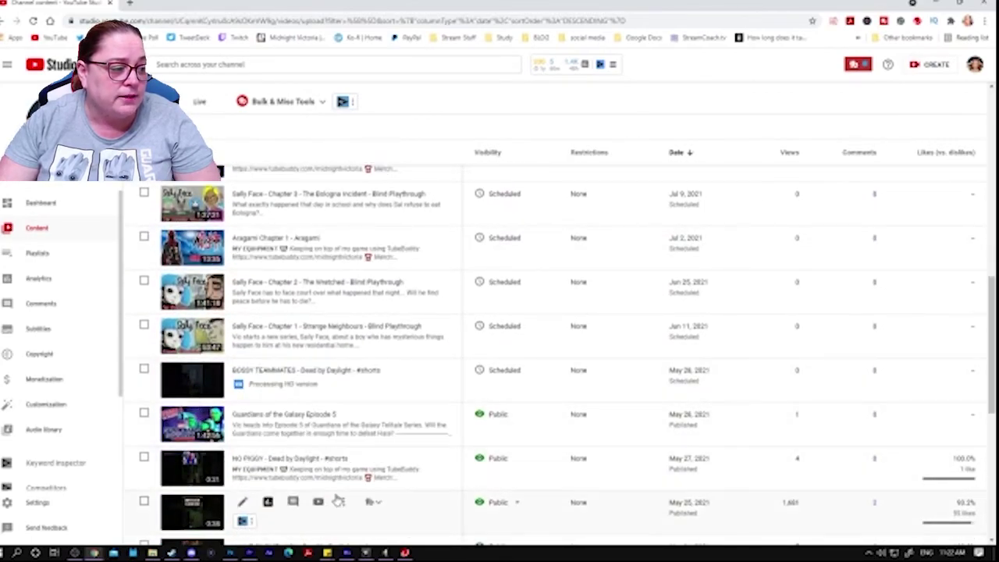
scroll(389, 431, down, 2)
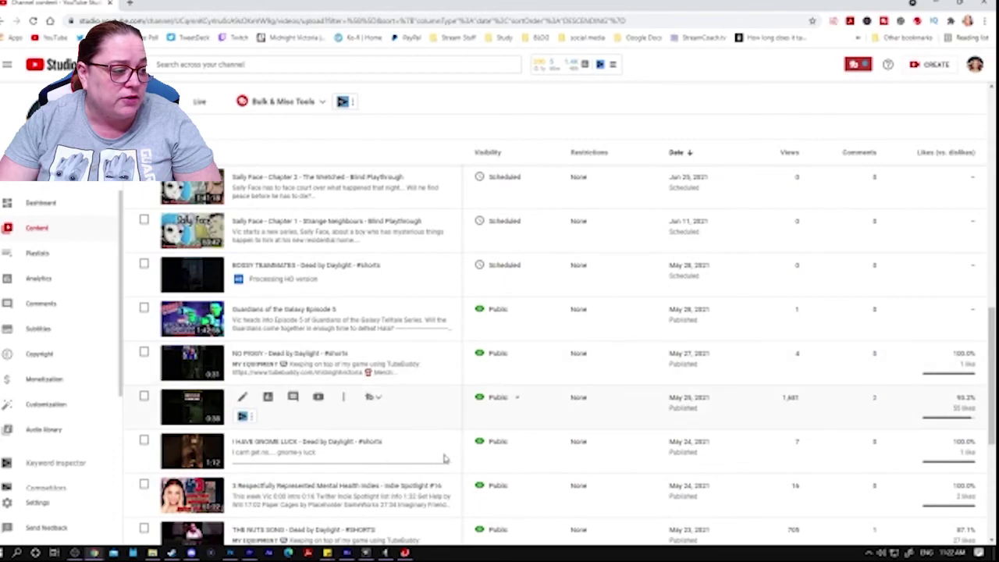